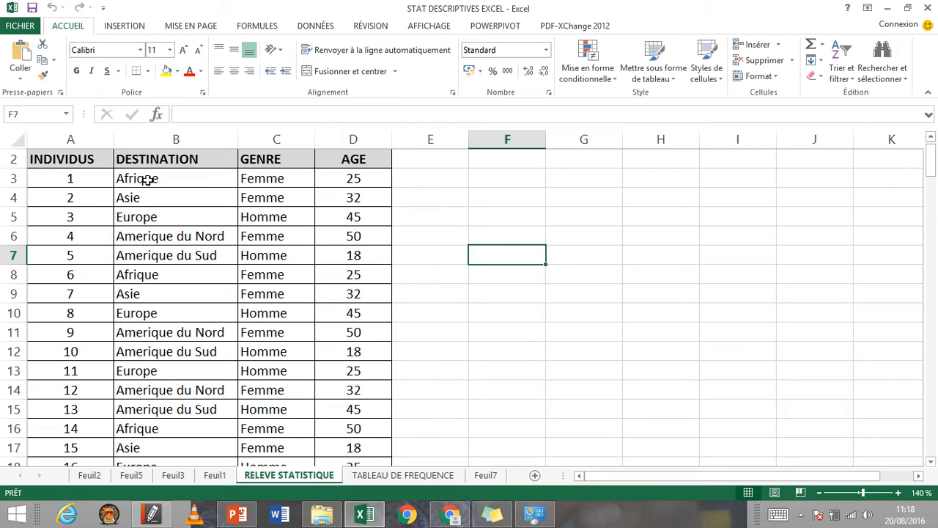
- Select the whole survey table, A2:D152, on the RELEVE STATISTIQUE sheet, including its headers
left_click(65, 159)
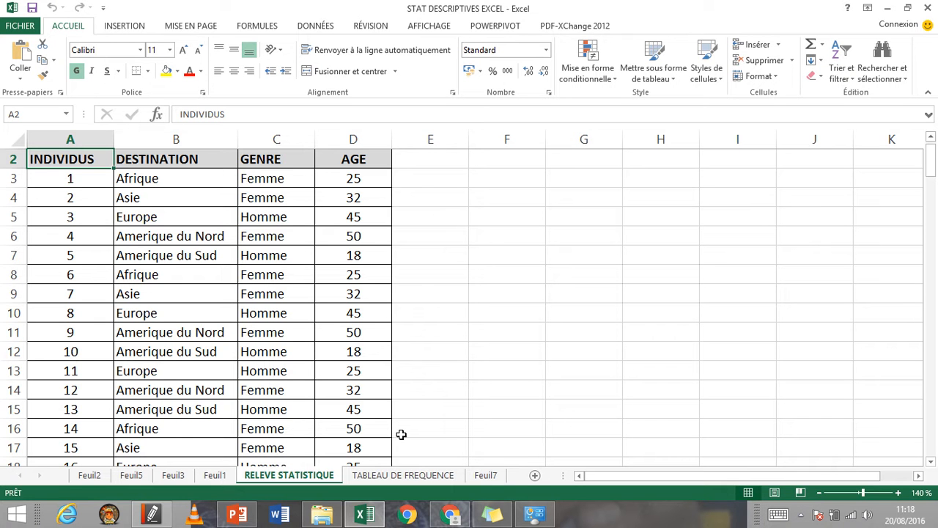
key("ctrl+Down")
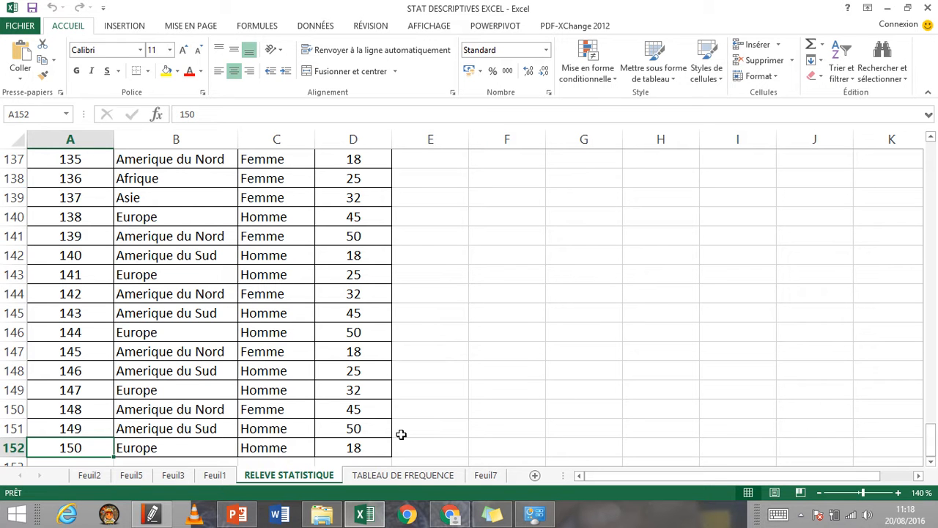
key("ctrl+Up")
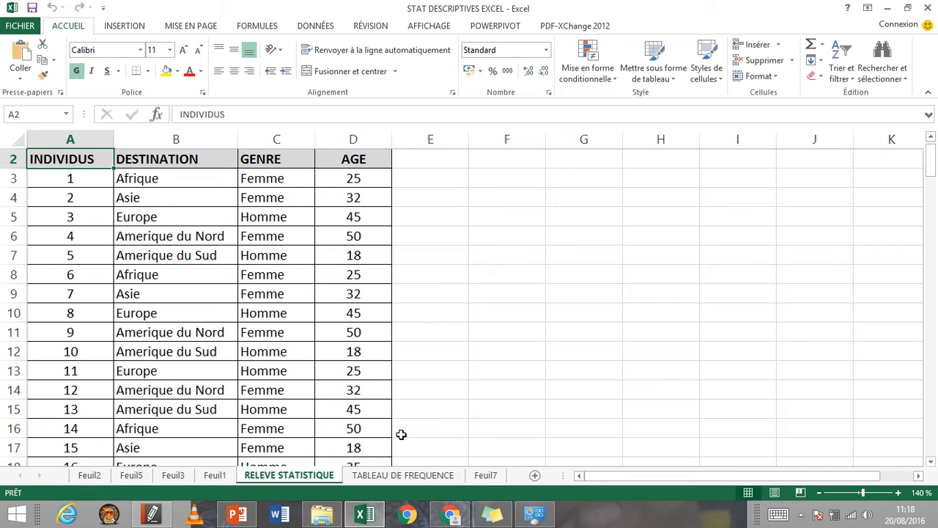
key("ctrl+shift+Down")
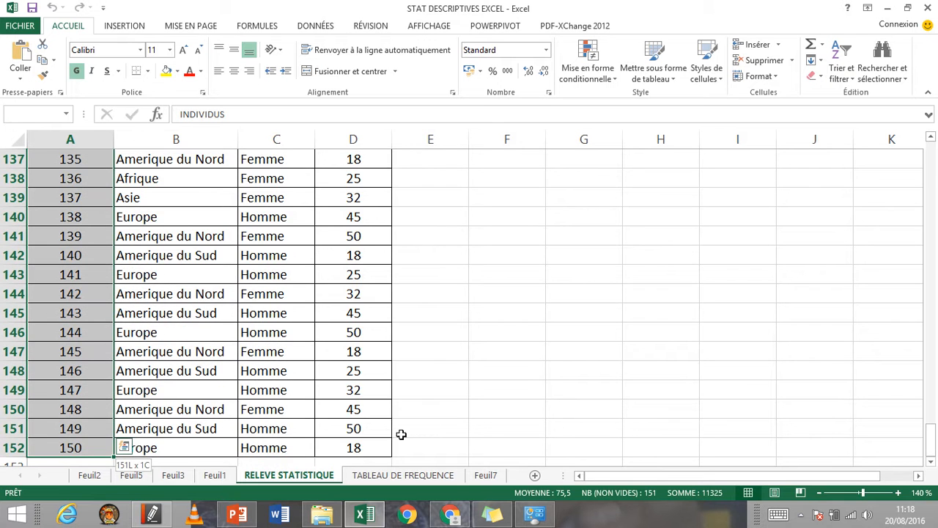
key("ctrl+shift+Right")
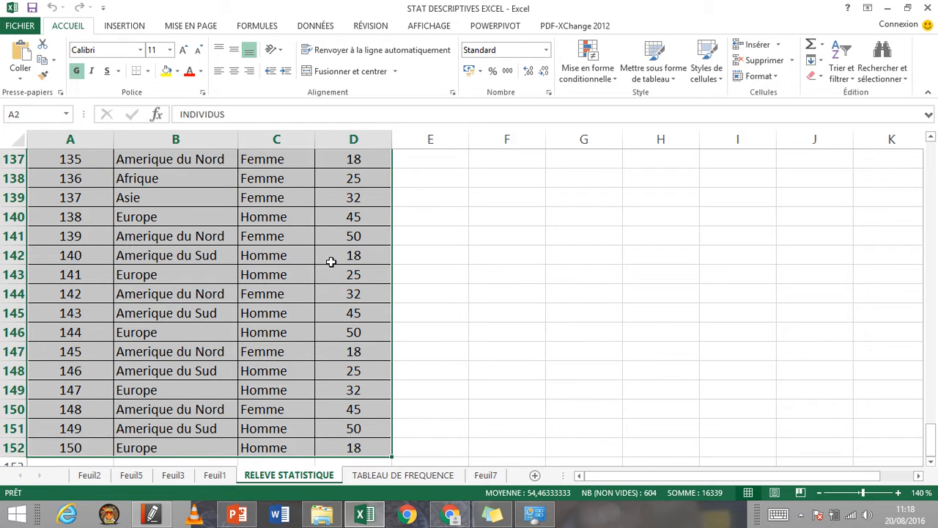
scroll(331, 262, "up", 9)
scroll(332, 262, "up", 20)
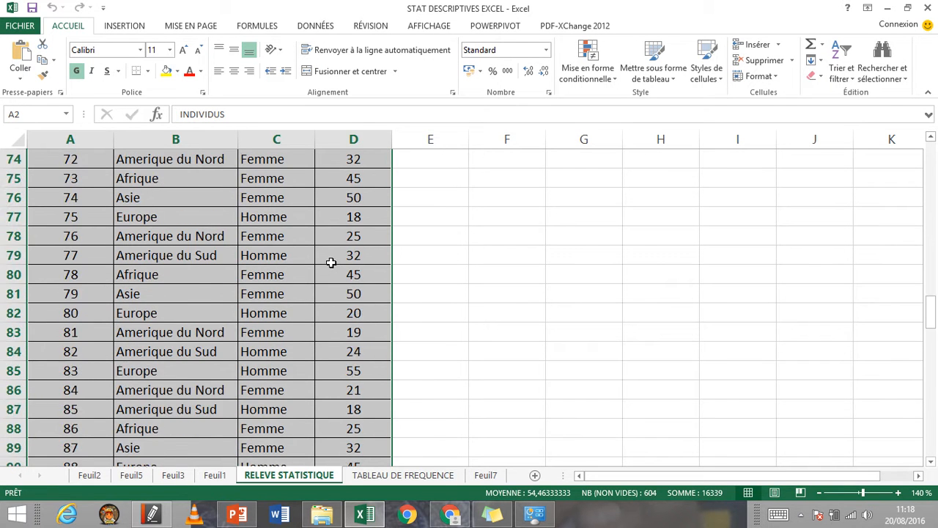
scroll(331, 262, "up", 14)
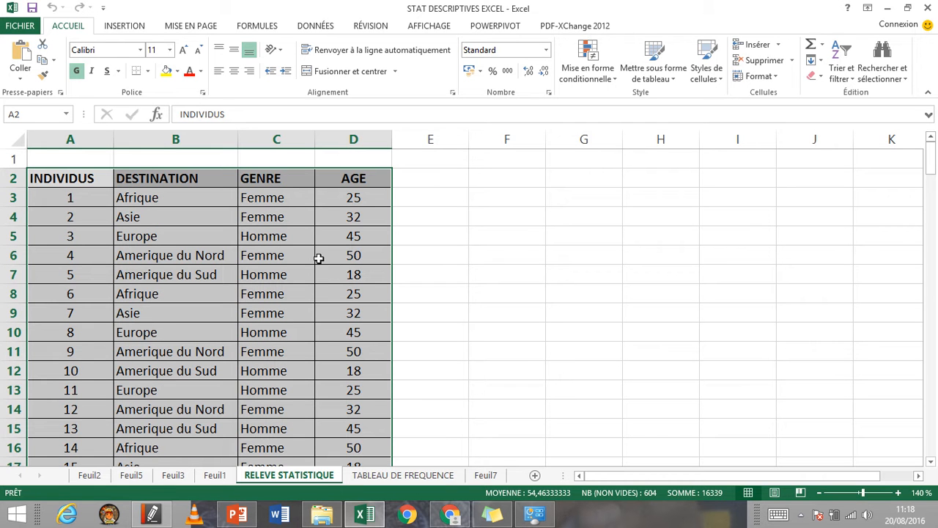
- Insert a combined pivot chart and pivot table from the selected range A2:D152 on a new worksheet
left_click(139, 27)
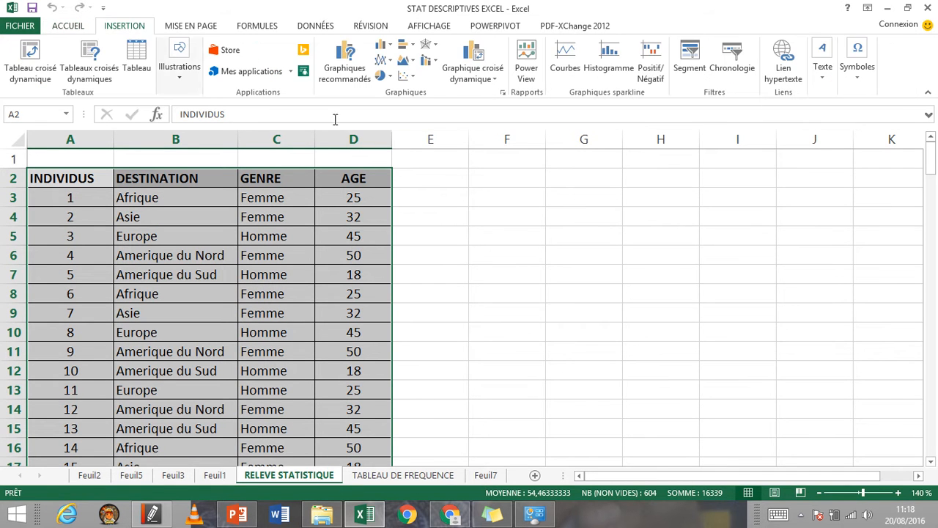
left_click(497, 79)
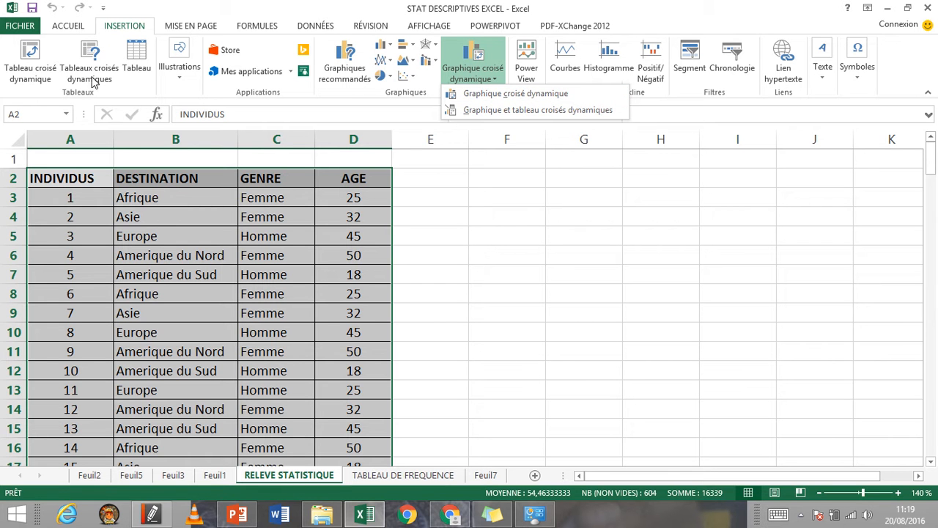
left_click(538, 110)
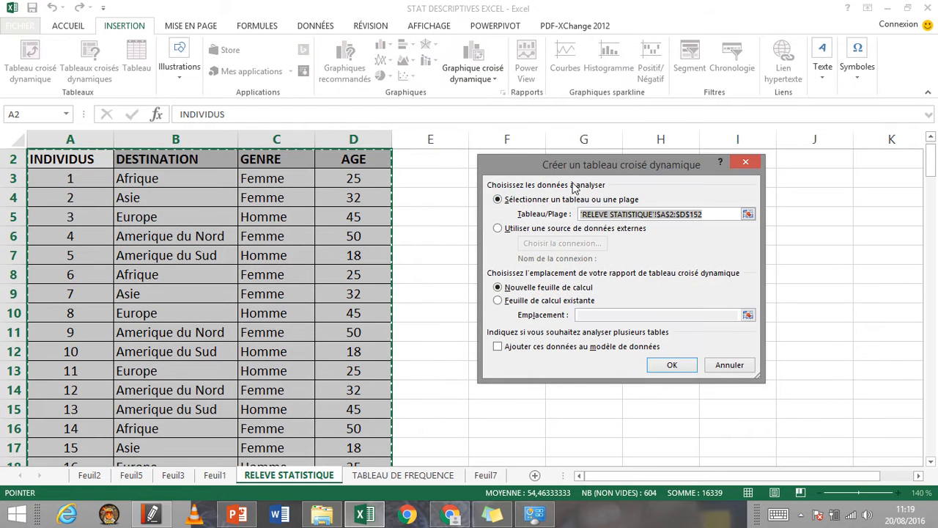
left_click_drag(580, 169, 552, 174)
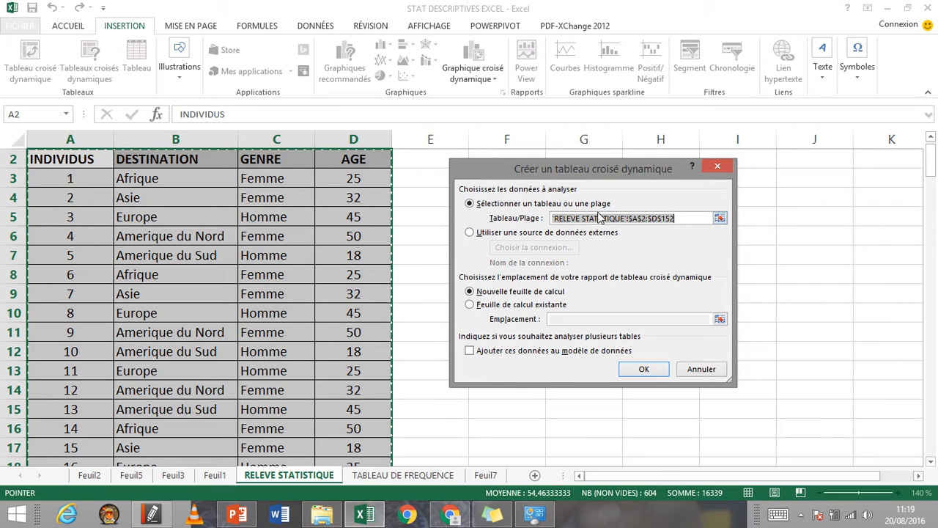
left_click(675, 219)
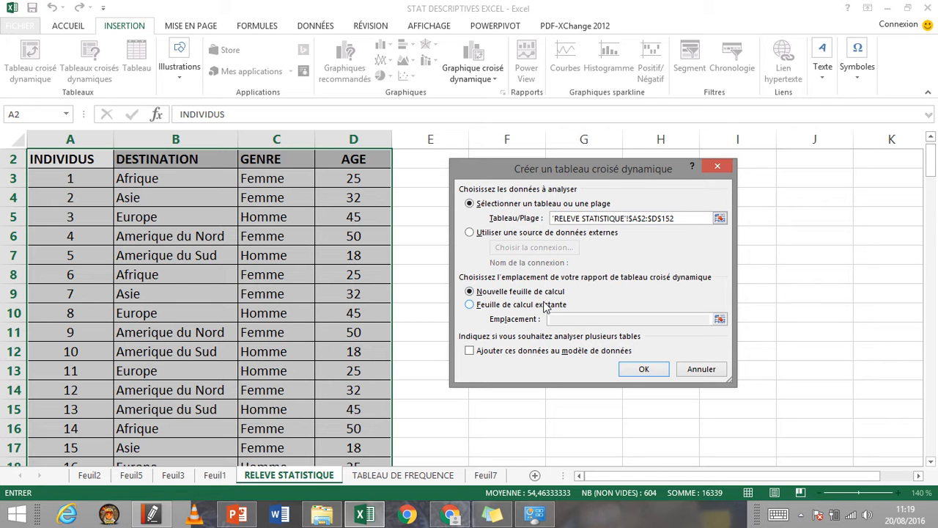
left_click(637, 369)
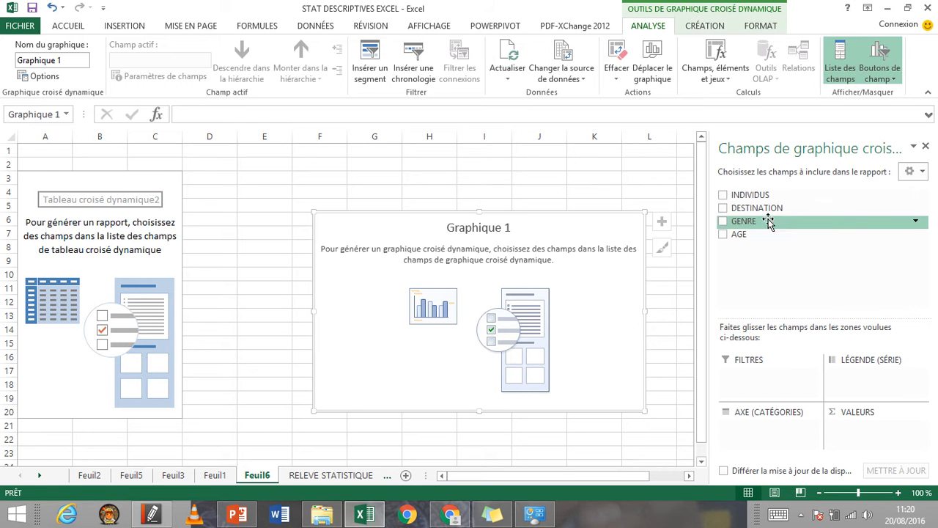
- Assign GENRE to the axis categories, DESTINATION to the legend series and INDIVIDUS to the values, and move the chart below the pivot table
left_click_drag(747, 224, 768, 429)
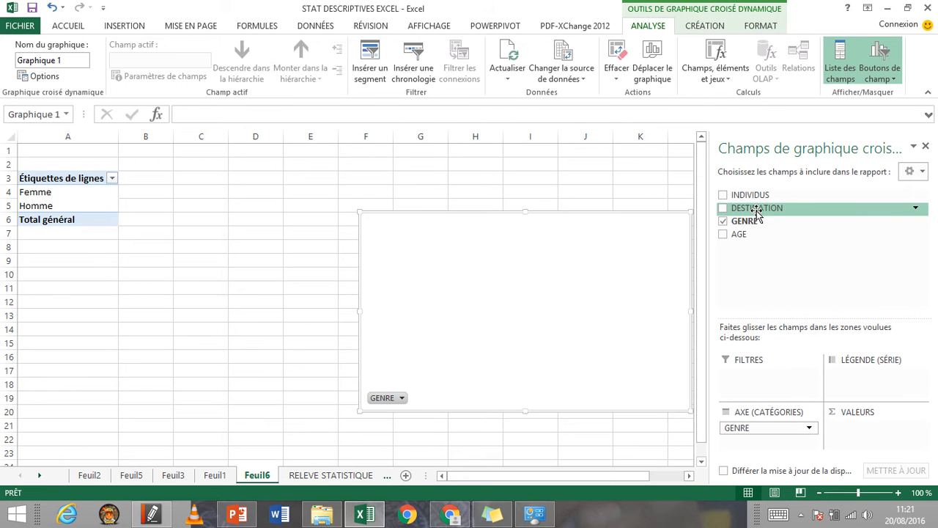
left_click_drag(757, 210, 866, 377)
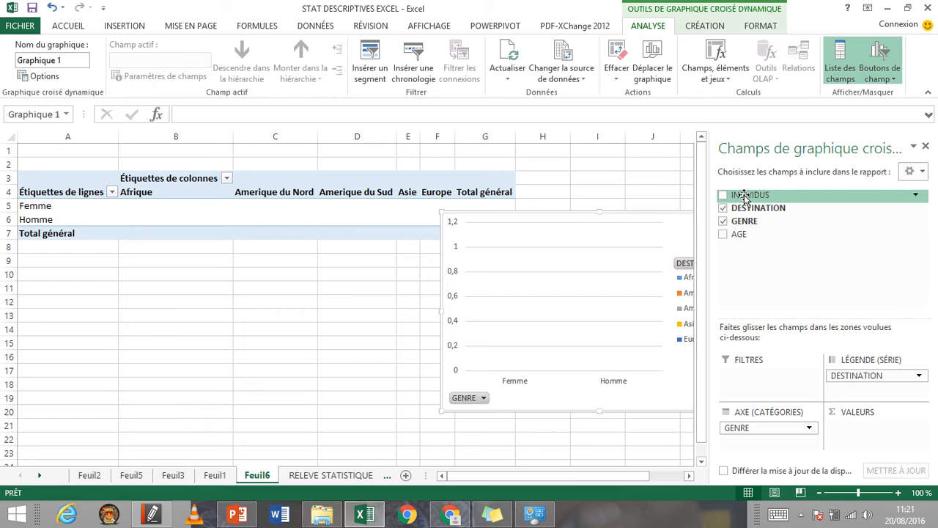
mouse_move(744, 194)
left_mouse_down()
mouse_move(764, 217)
mouse_move(865, 434)
left_mouse_up()
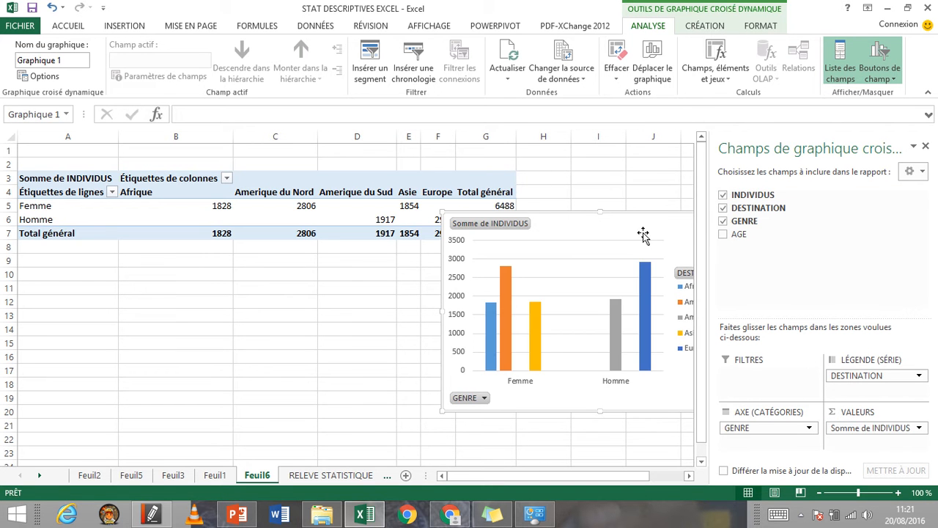
left_click_drag(663, 227, 541, 300)
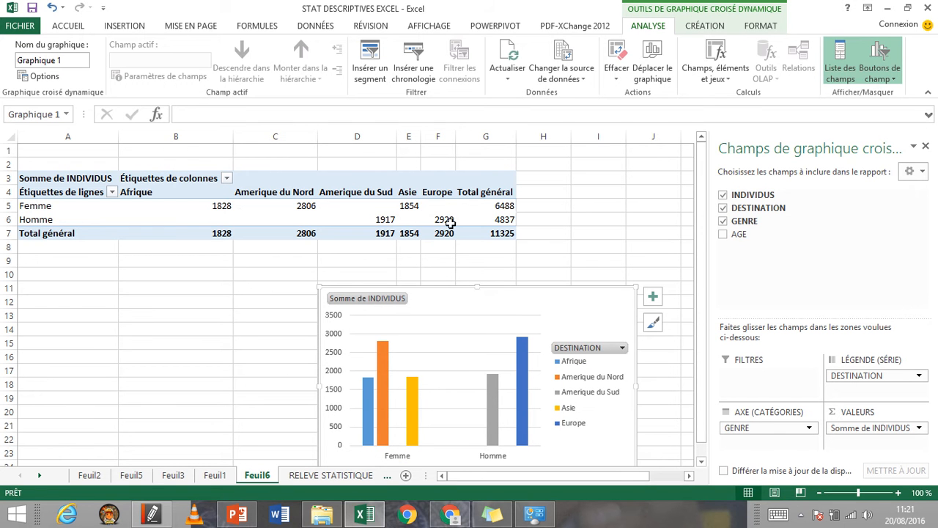
- Compare the new pivot table with the existing result sheets and the source data on RELEVE STATISTIQUE, ending back on Feuil6
mouse_move(461, 214)
mouse_move(225, 211)
left_click(103, 477)
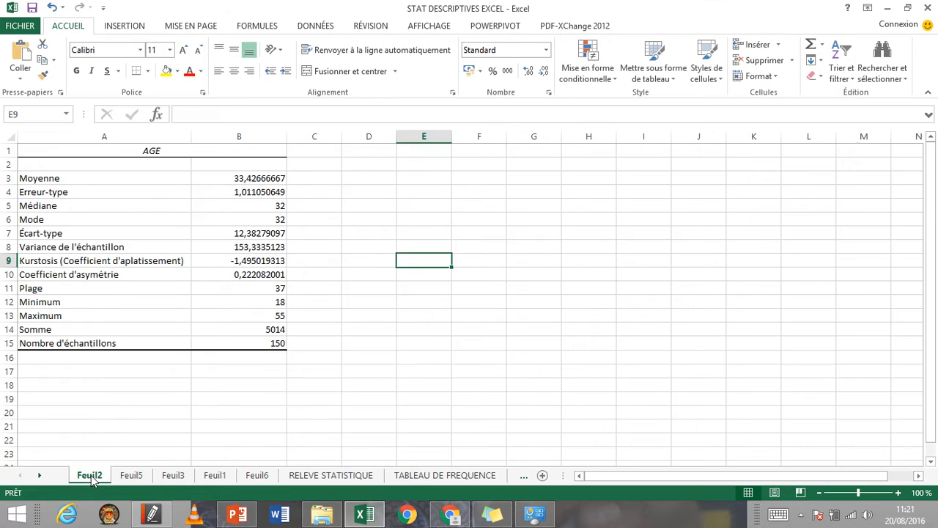
left_click(224, 476)
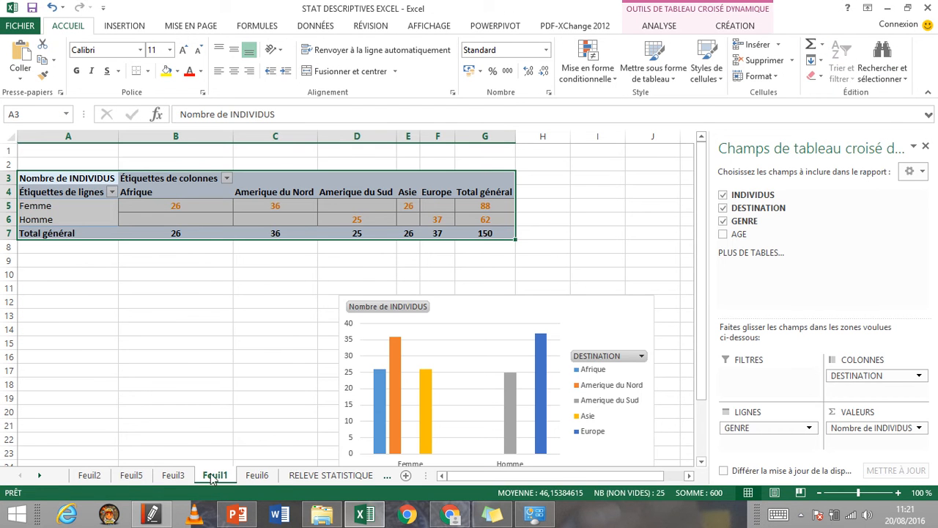
left_click(174, 475)
left_click(141, 476)
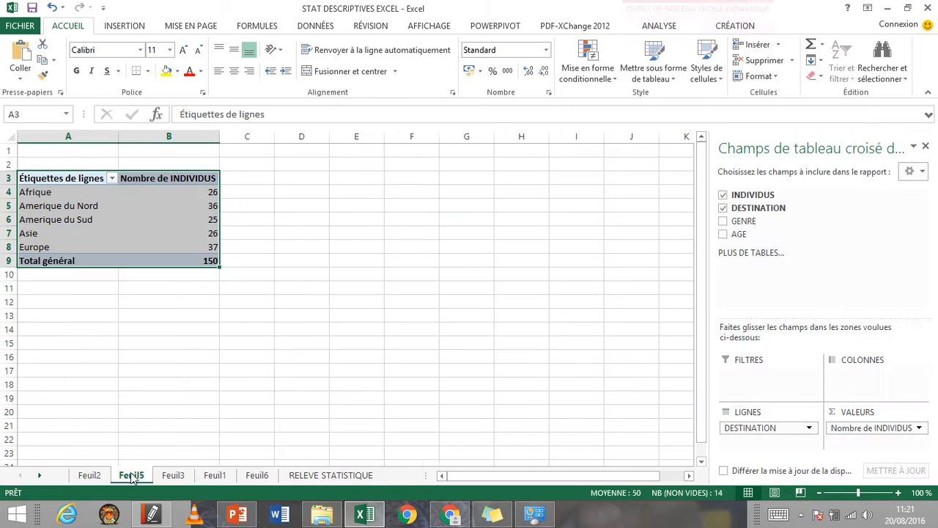
left_click(256, 474)
left_click(323, 476)
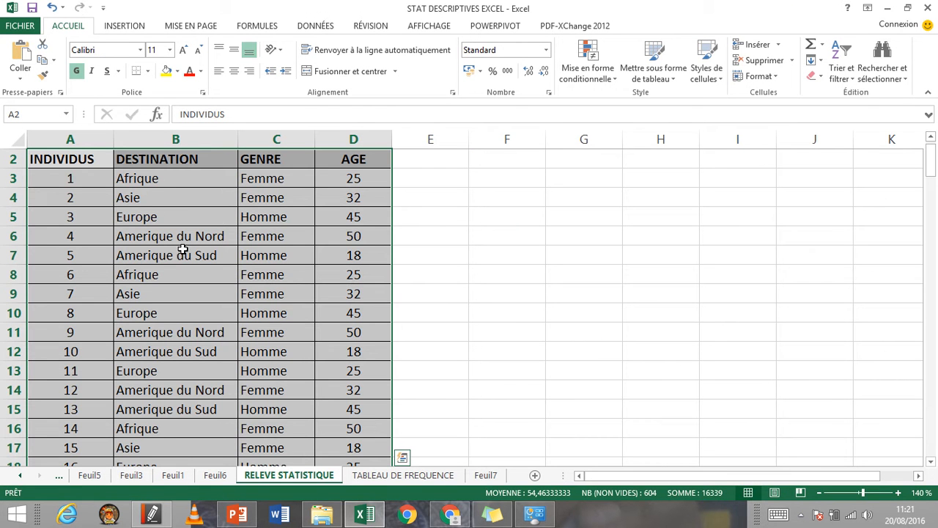
left_click(216, 475)
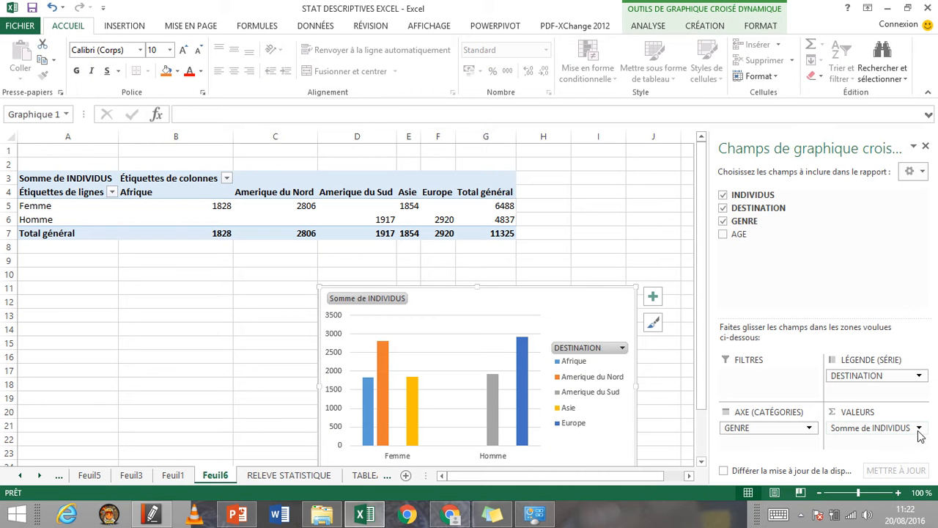
left_click(919, 428)
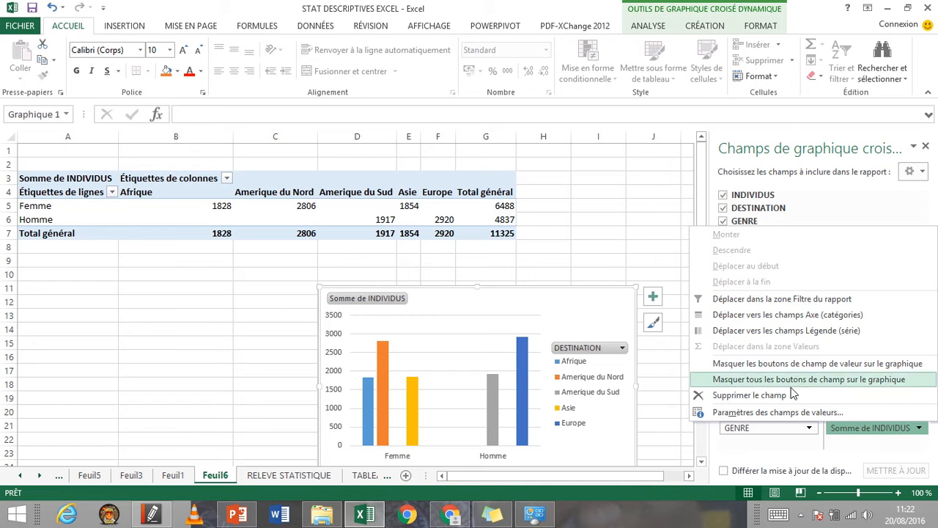
left_click(789, 412)
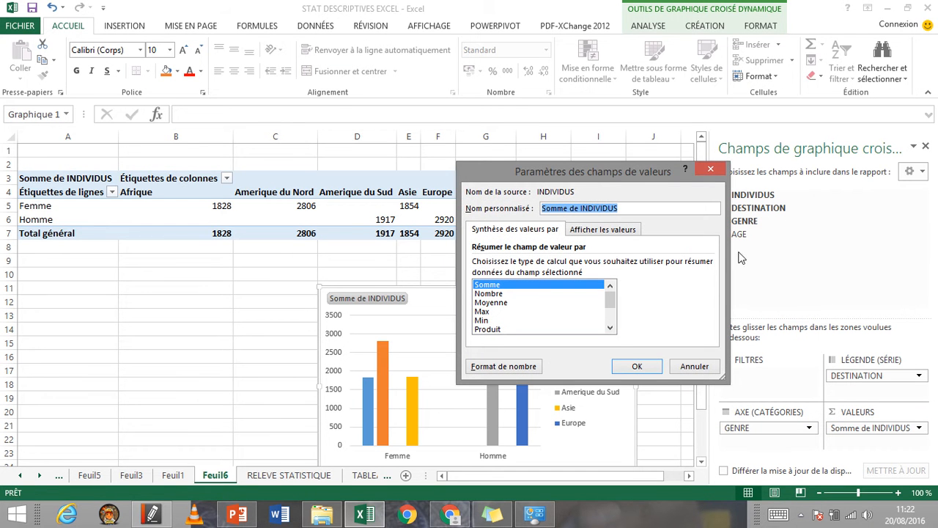
left_click(712, 172)
- Change the INDIVIDUS value field settings to summarize by Nombre
left_click(918, 428)
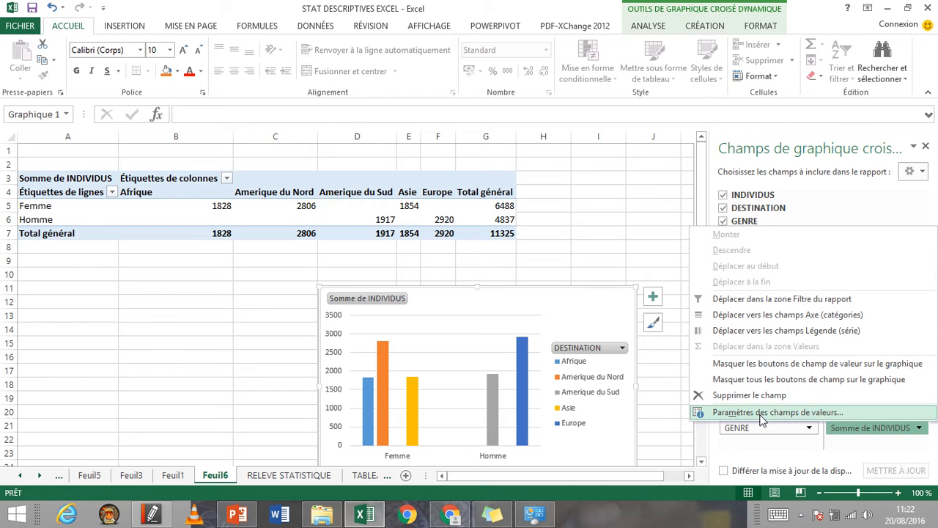
left_click(761, 413)
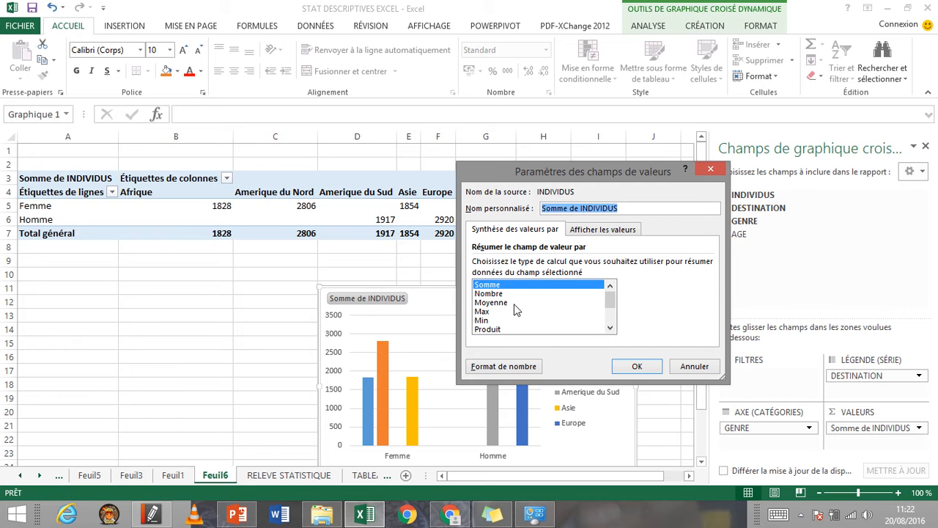
left_click(613, 329)
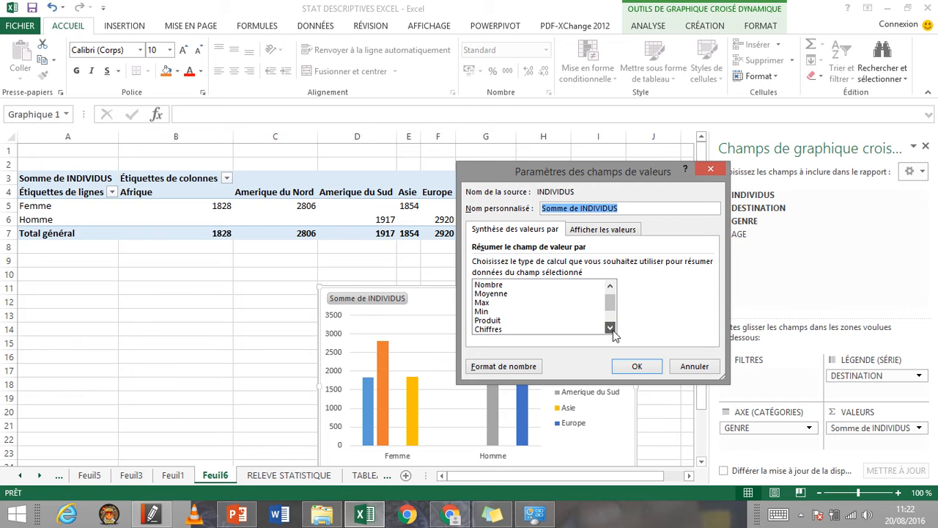
left_click(612, 329)
left_click_drag(615, 306, 612, 285)
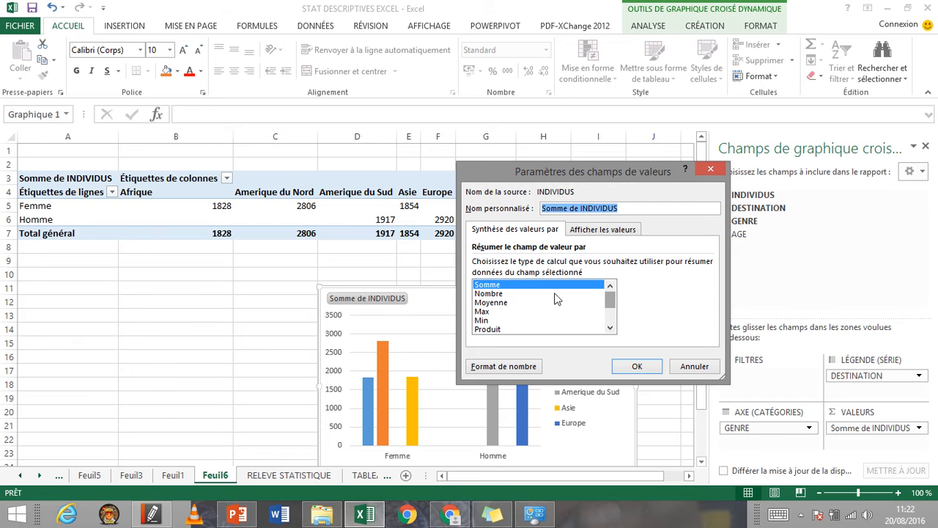
left_click(507, 294)
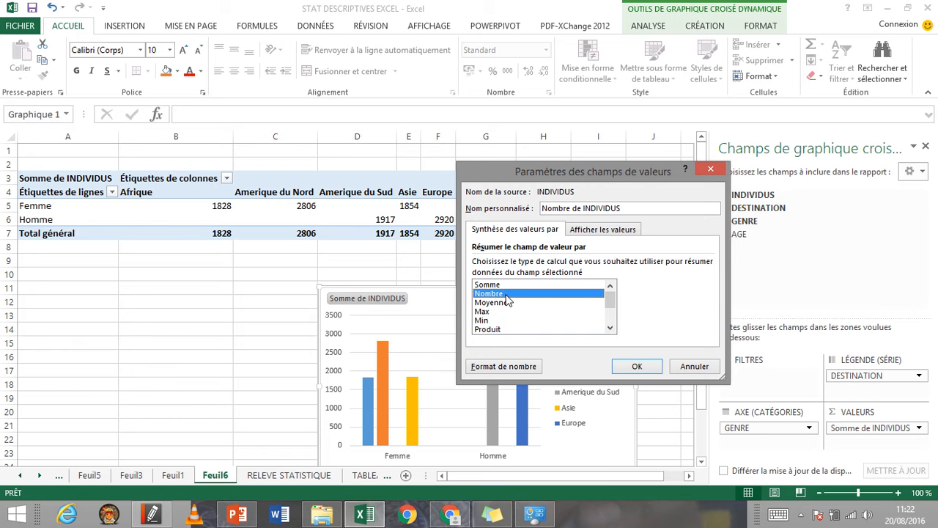
left_click(635, 366)
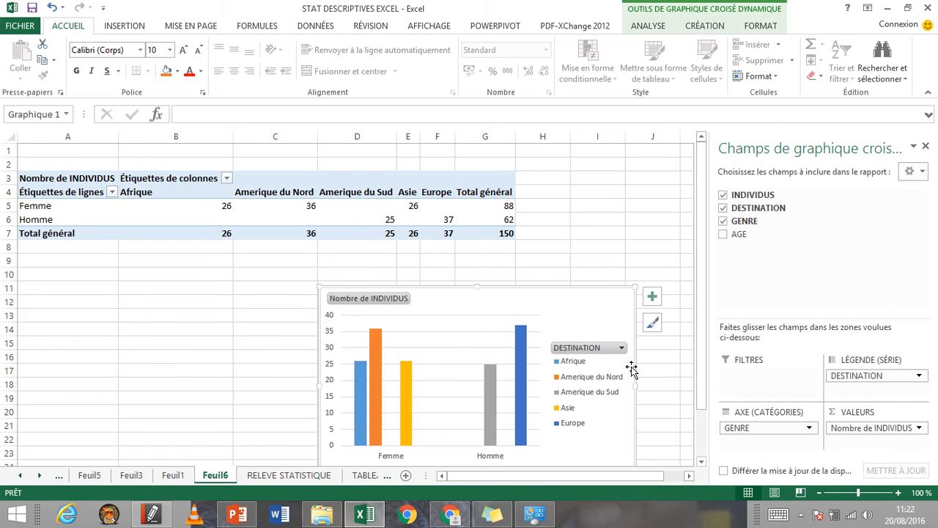
- Centre the pivot table's figures and totals in B5:G7 horizontally
left_click(197, 208)
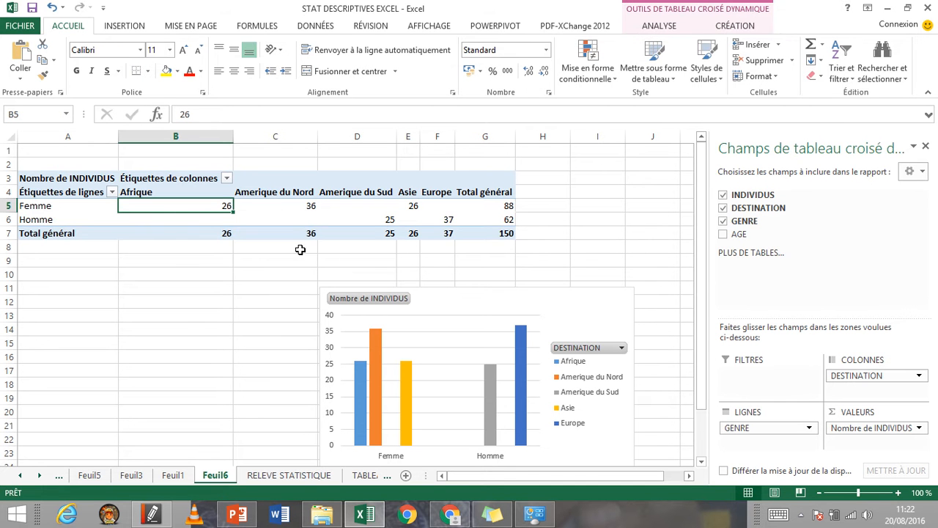
left_click(498, 236, "shift")
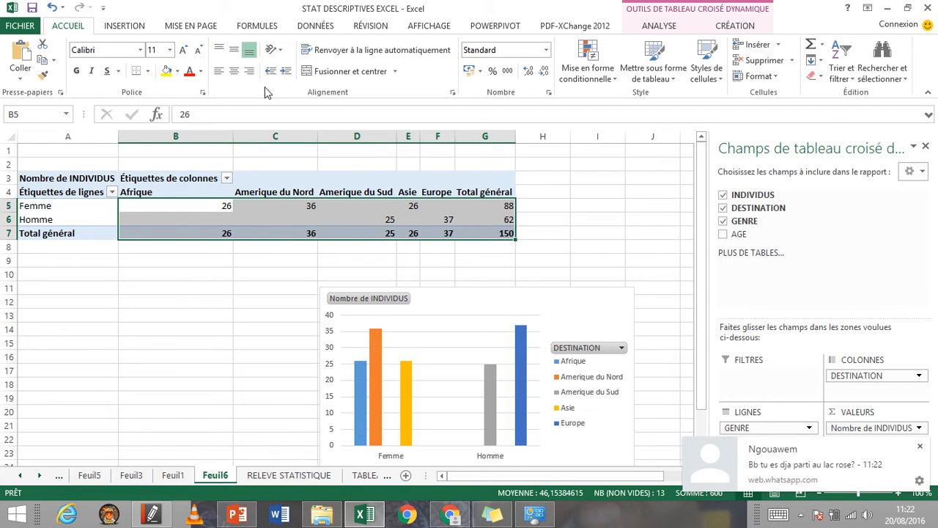
left_click(236, 78)
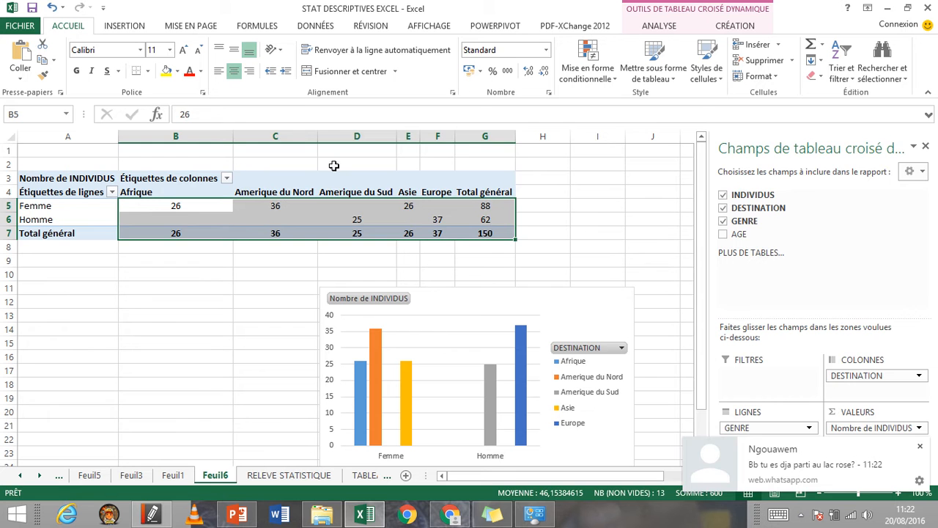
- Widen columns C to F slightly so the destination headings have more room
left_click(584, 215)
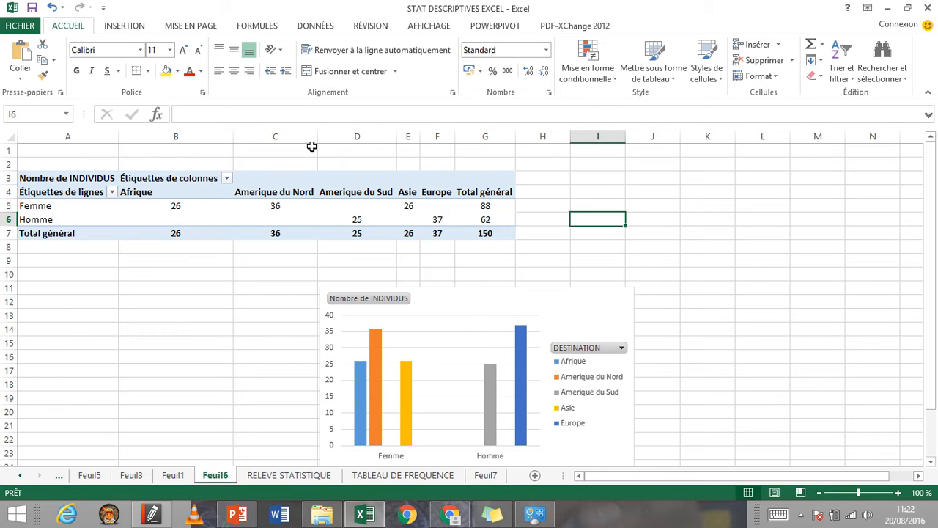
left_click_drag(323, 141, 332, 141)
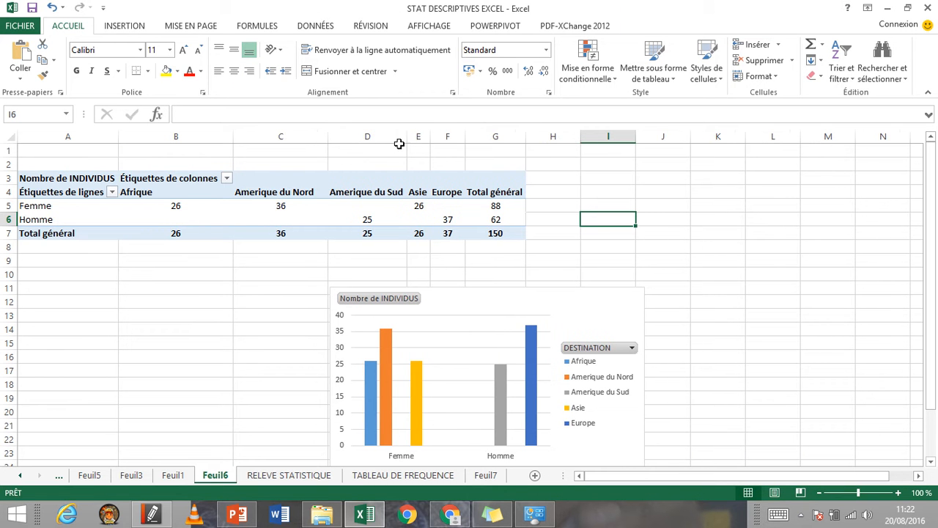
left_click_drag(408, 139, 490, 137)
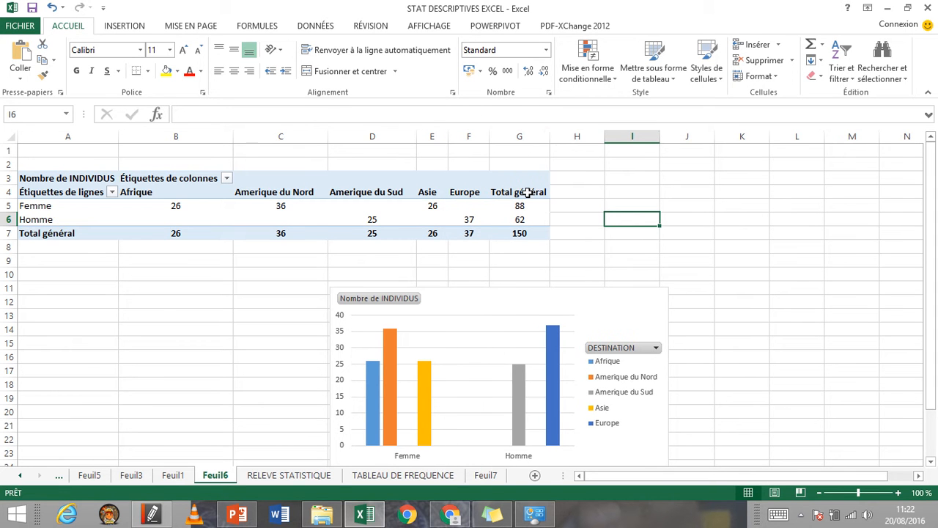
- Centre the contents of the whole pivot table range A3:G8 horizontally
left_click(78, 188)
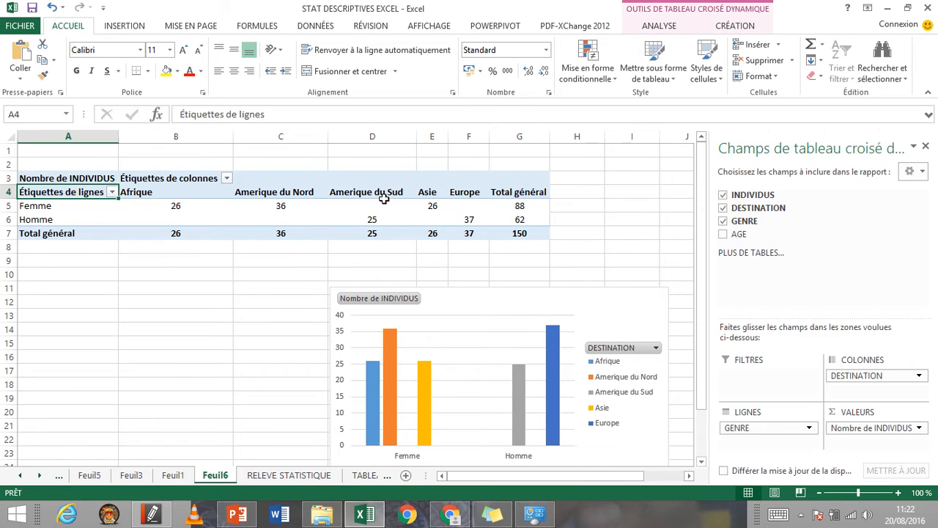
left_click(87, 178)
left_click(531, 243, "shift")
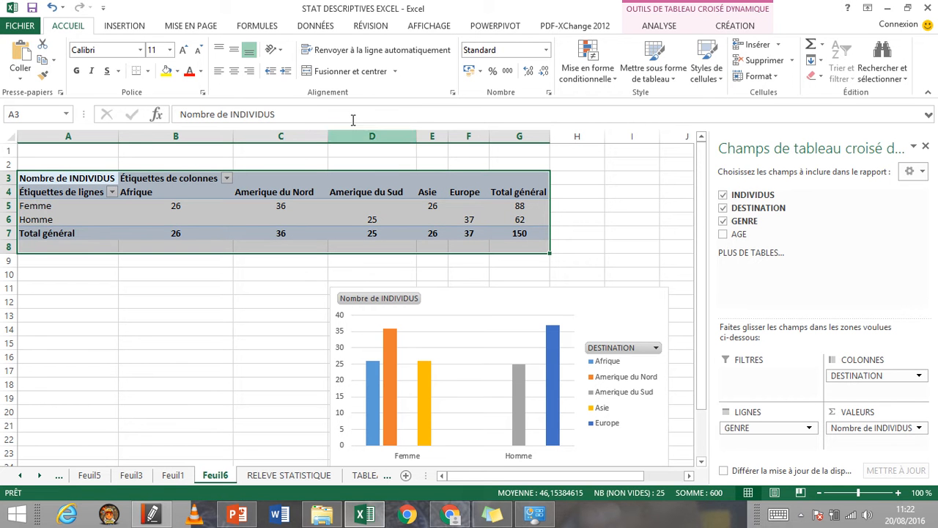
left_click(234, 71)
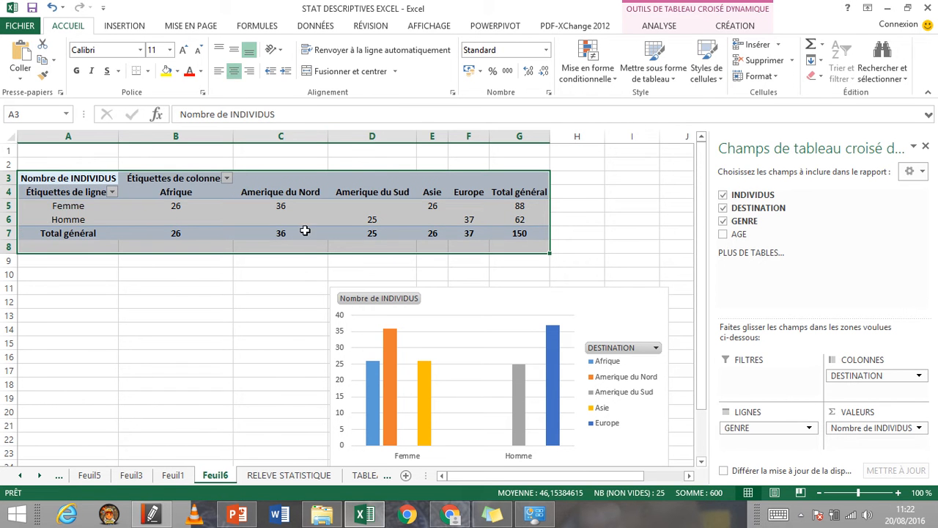
left_click(572, 230)
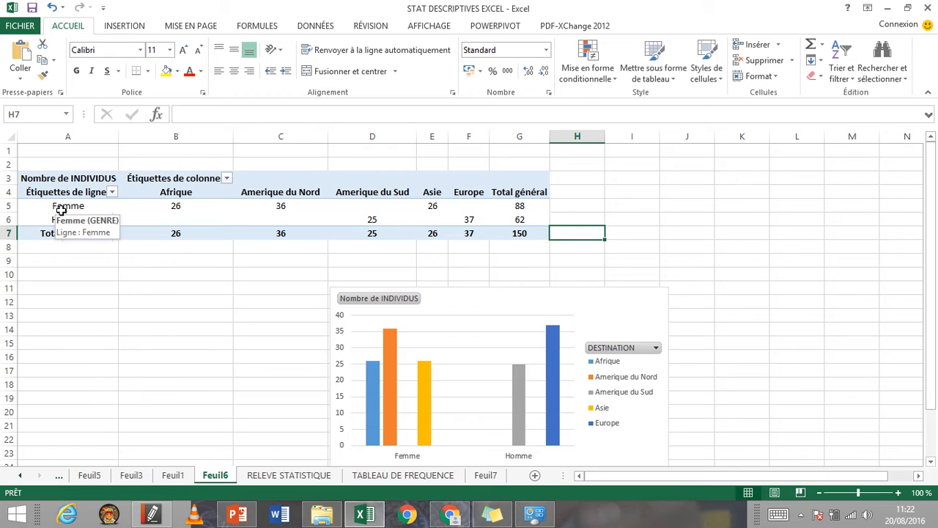
- Examine the Femme and Homme counts for each destination, from Afrique across to Europe
left_click(171, 220)
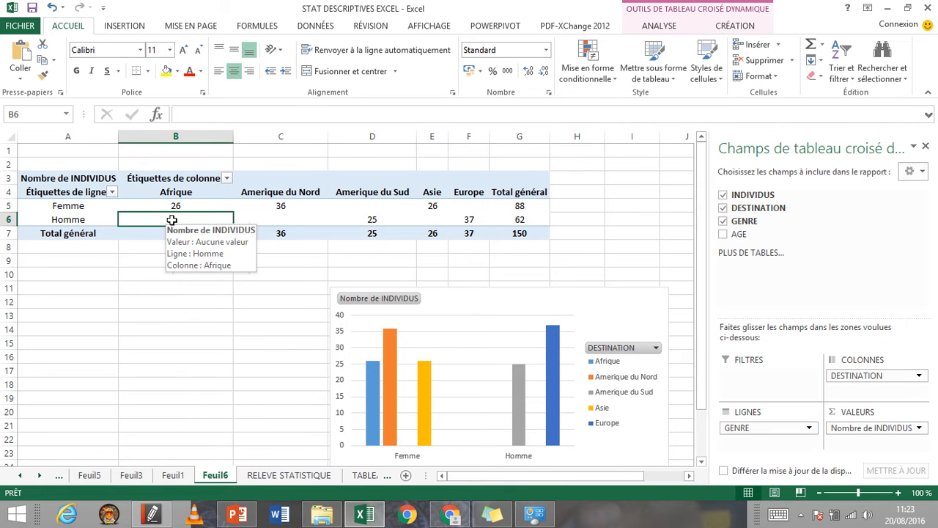
mouse_move(297, 207)
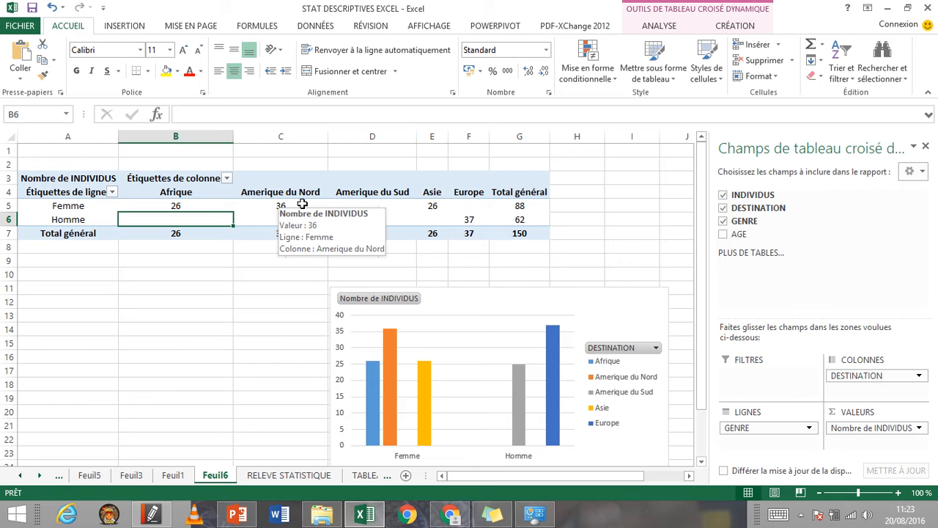
left_click(302, 204)
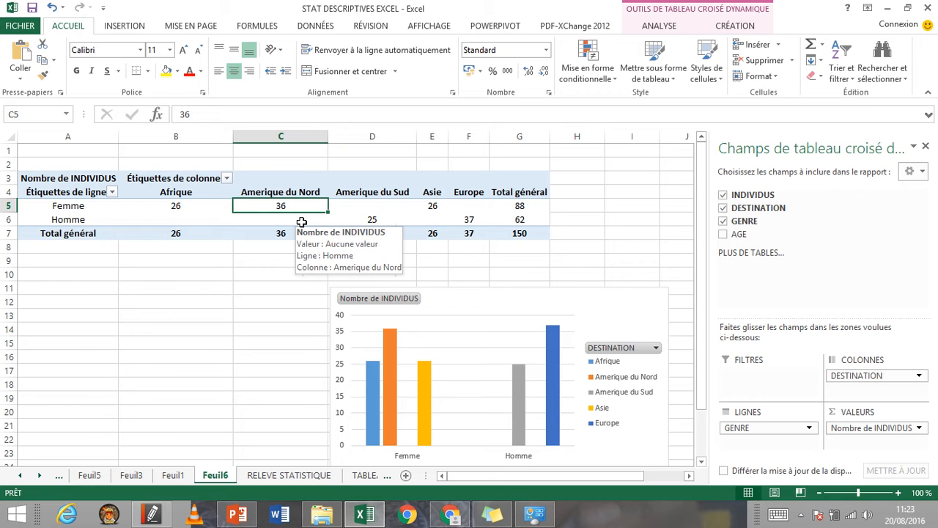
left_click(301, 222)
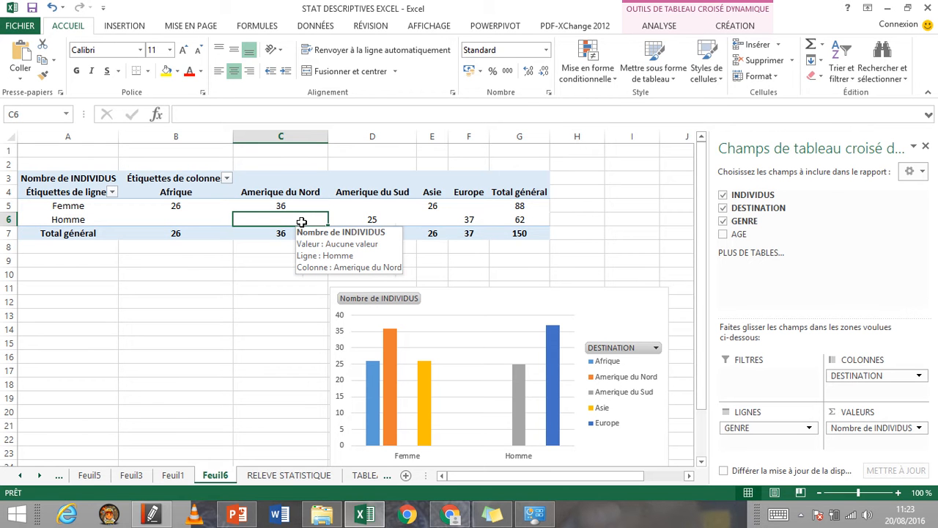
mouse_move(366, 206)
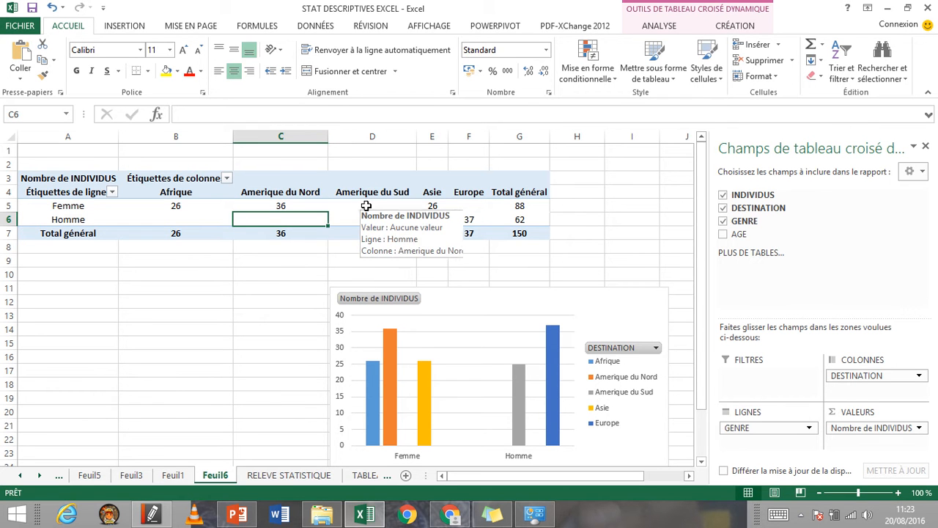
left_click(366, 206)
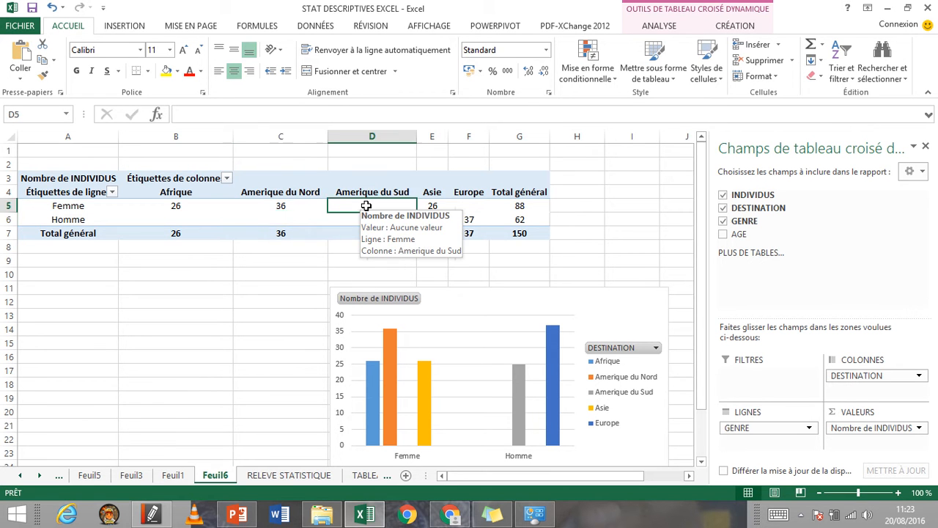
left_click(348, 219)
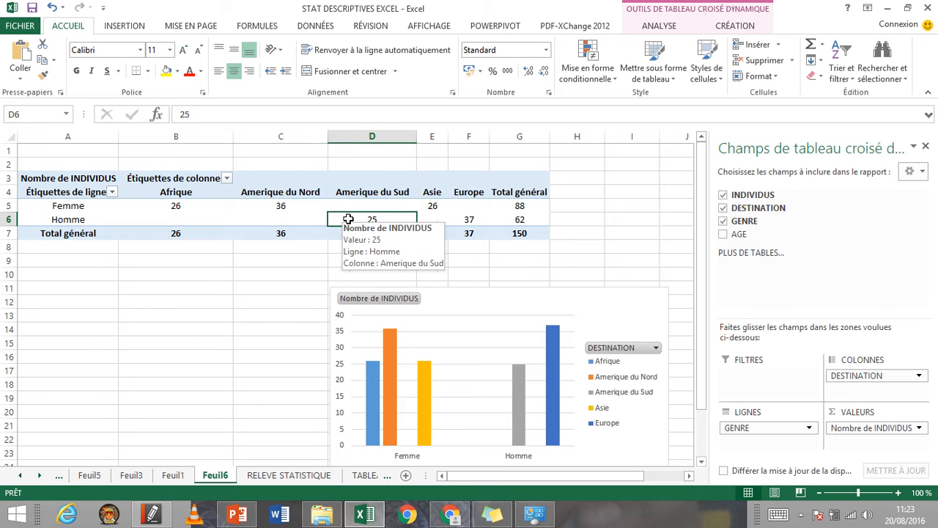
mouse_move(434, 206)
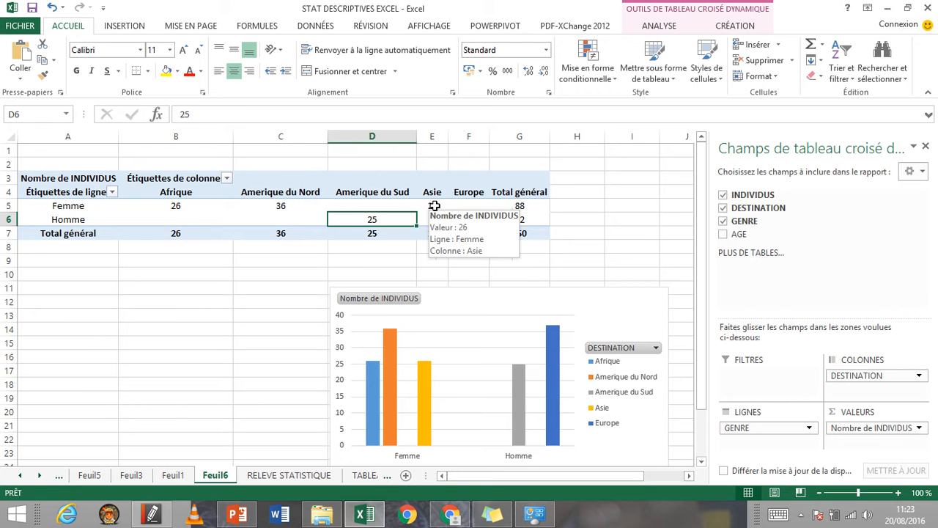
left_click(433, 206)
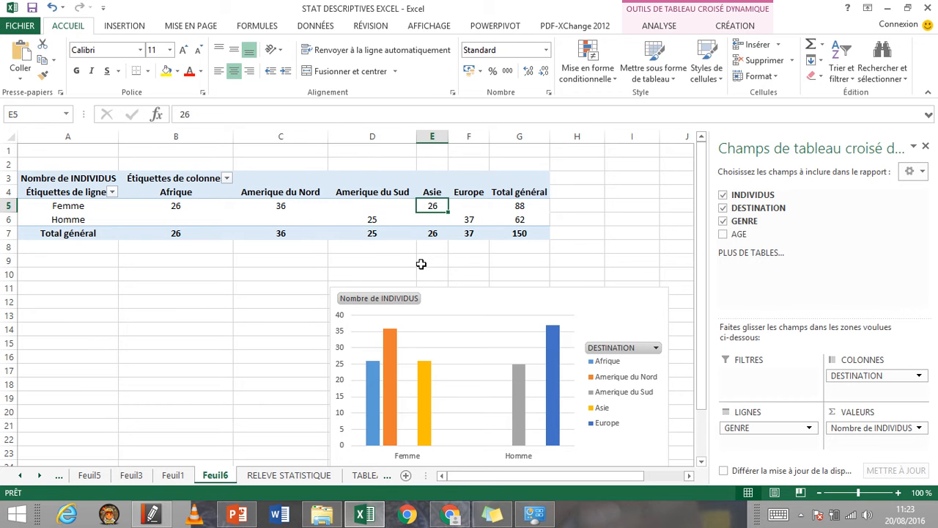
left_click(432, 219)
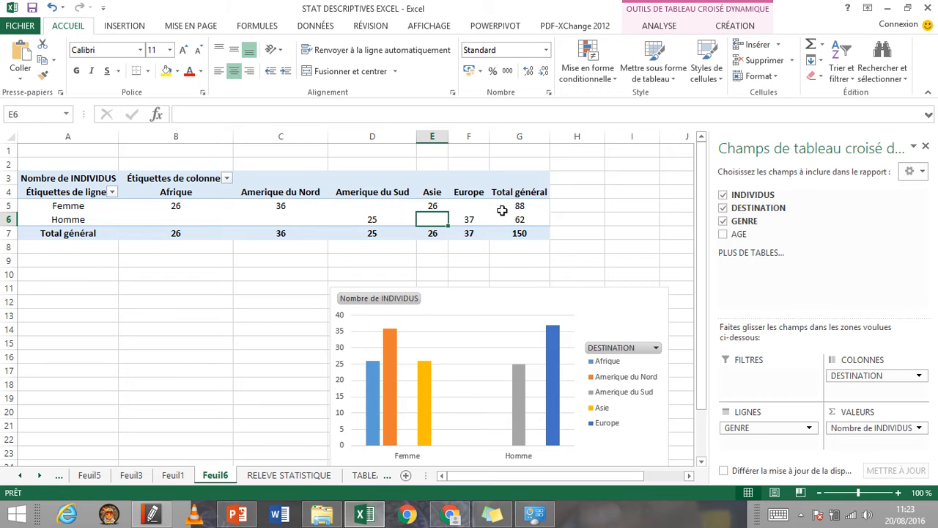
left_click(472, 207)
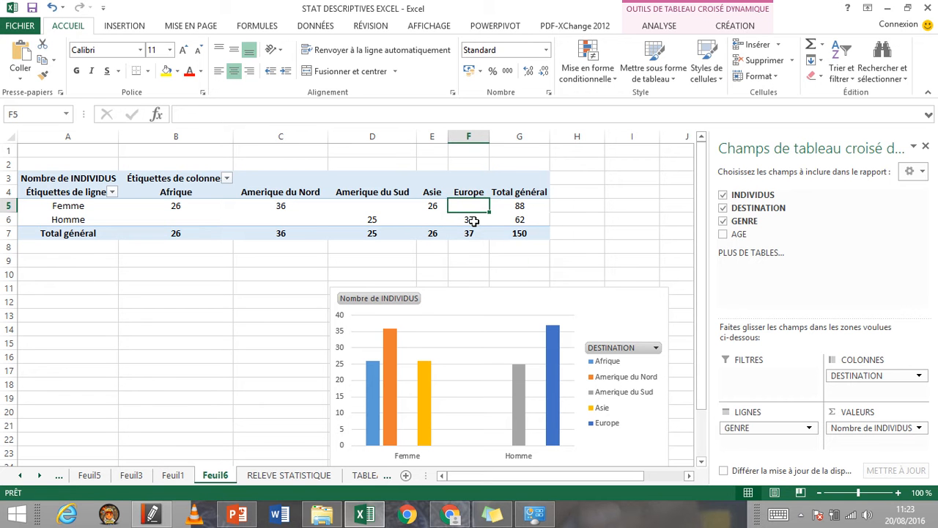
left_click(474, 220)
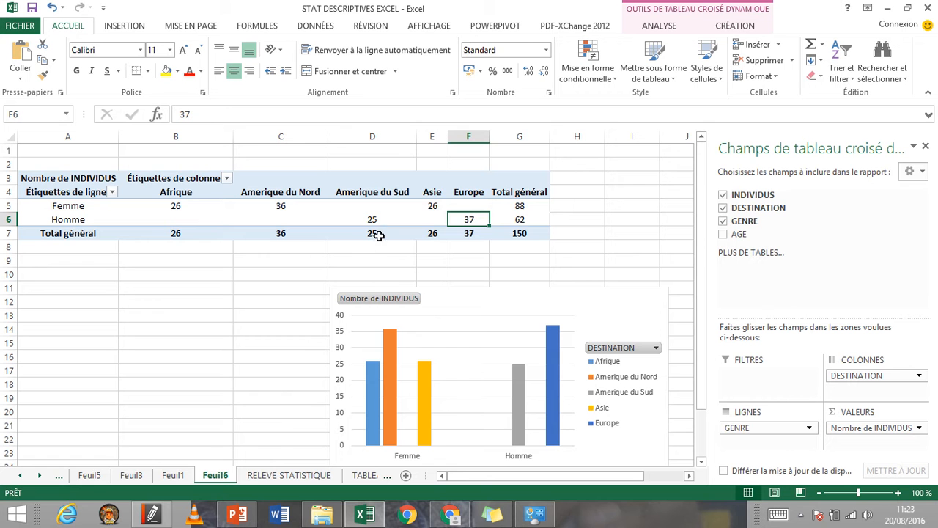
- Apply the cell style with bold orange text, light grey fill and borders to the counts in B5:G6
left_click(528, 220)
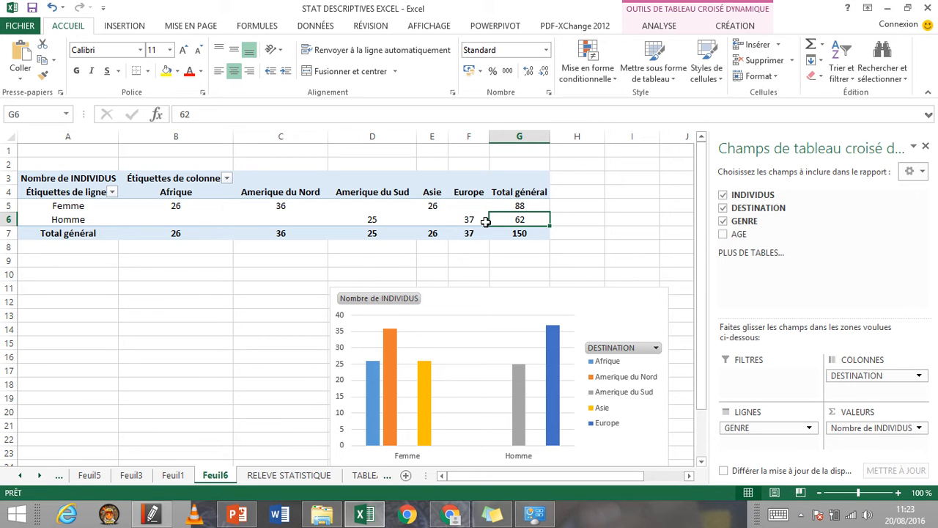
left_click(170, 209, "shift")
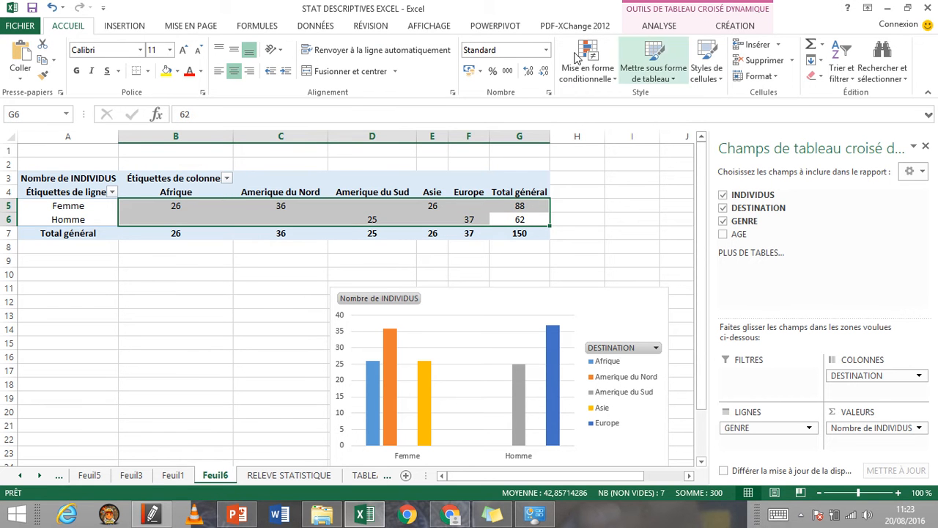
left_click(675, 85)
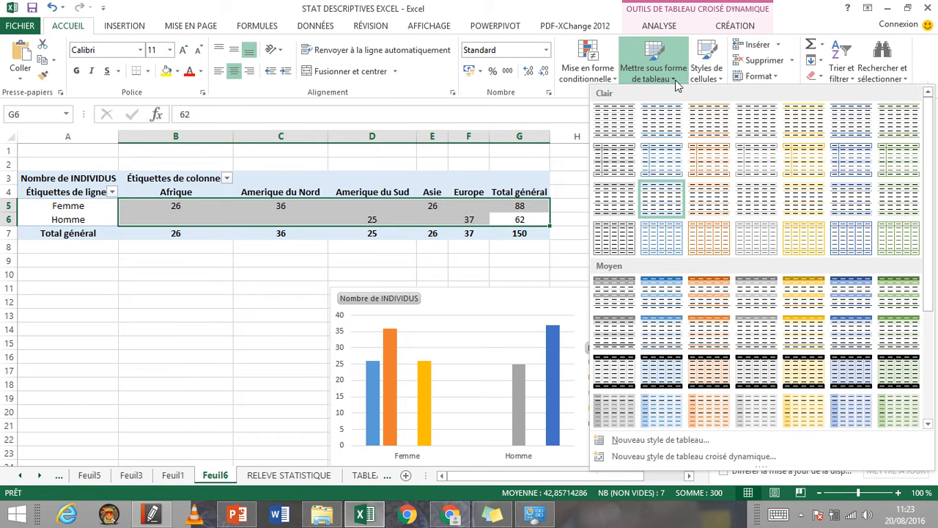
left_click(726, 28)
left_click(725, 27)
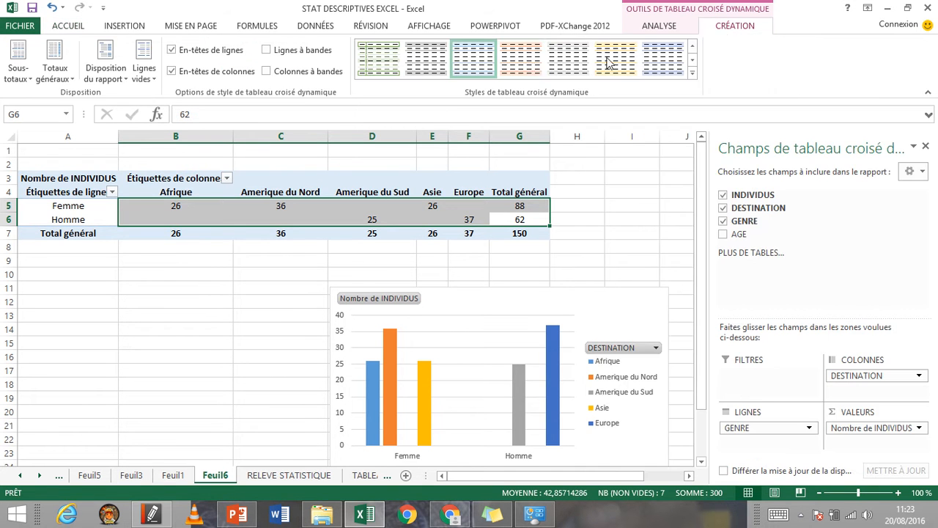
left_click(671, 28)
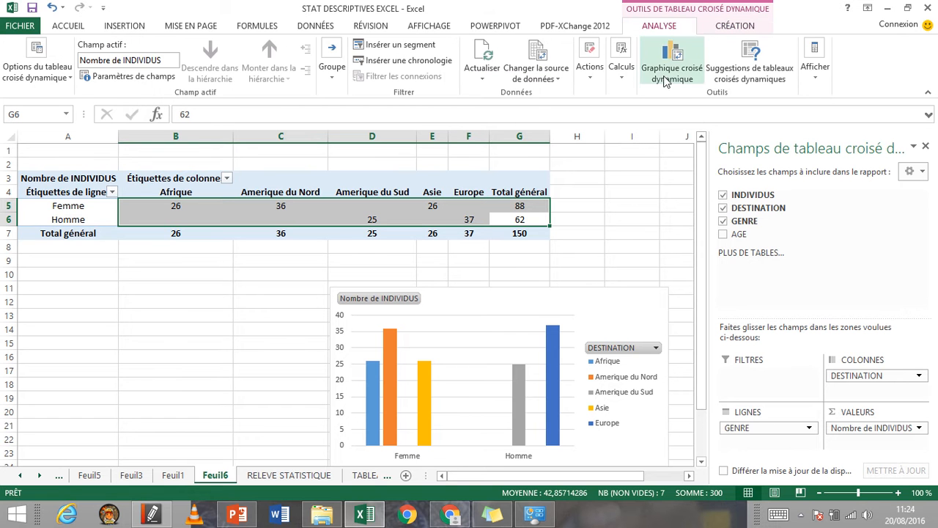
left_click(74, 27)
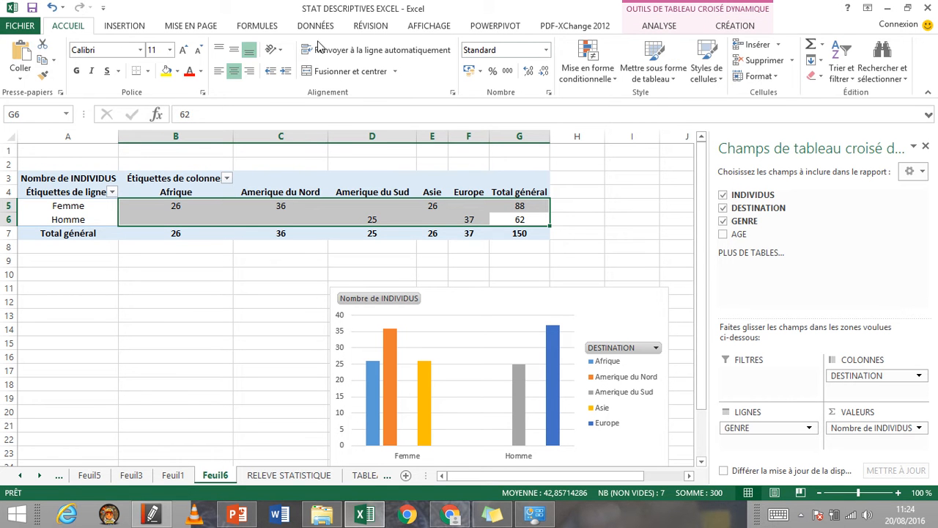
left_click(717, 86)
left_click(612, 146)
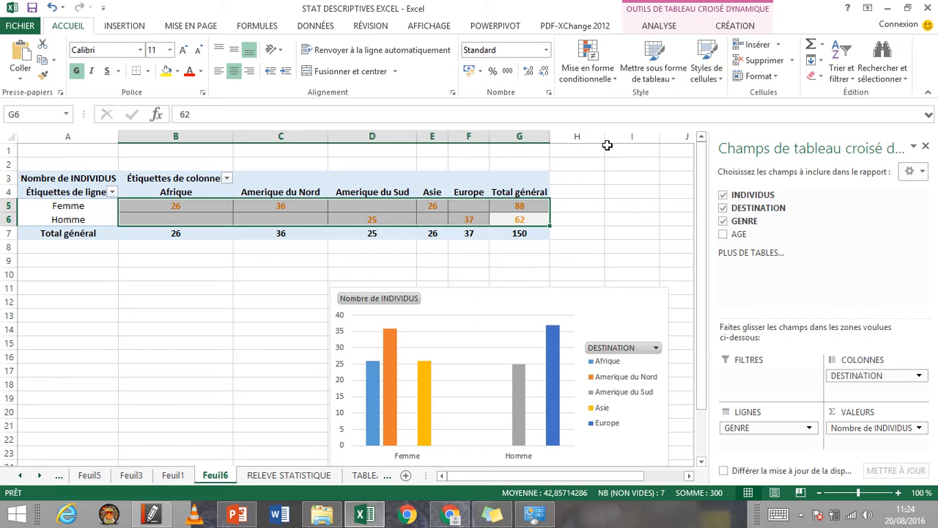
left_click(664, 217)
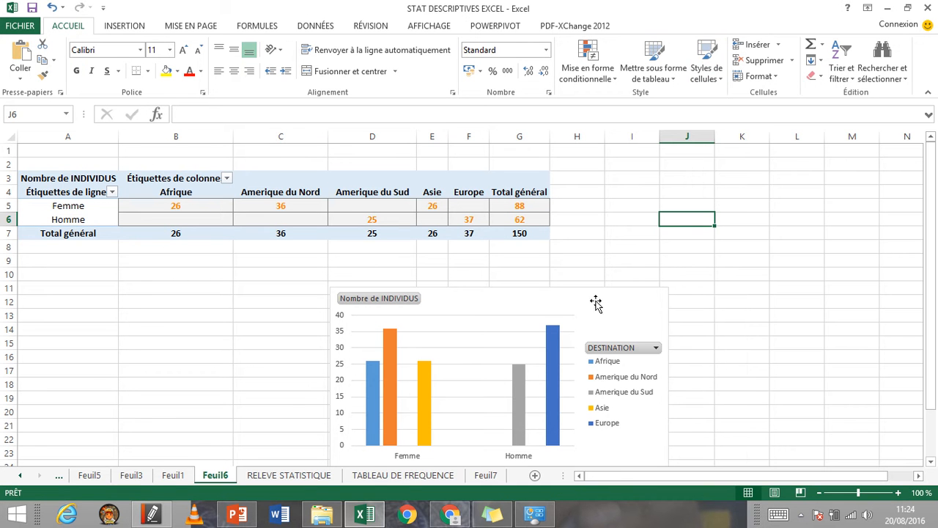
- Select the pivot chart and check the value field settings of Nombre de INDIVIDUS, closing them without changes
left_click(623, 305)
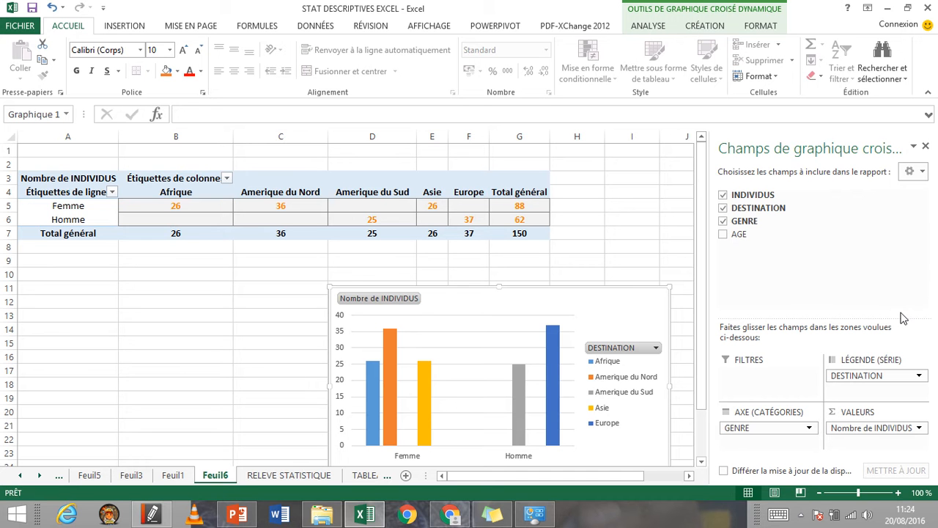
left_click(919, 427)
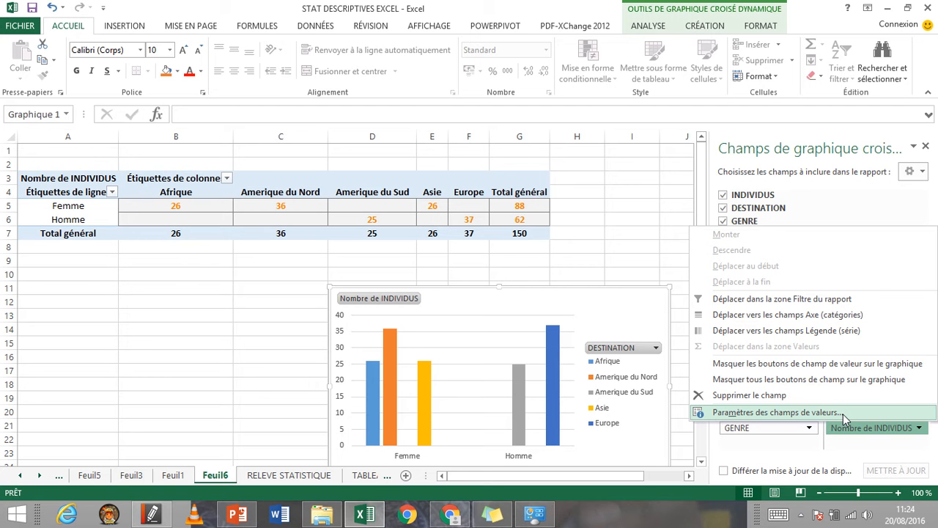
left_click(842, 414)
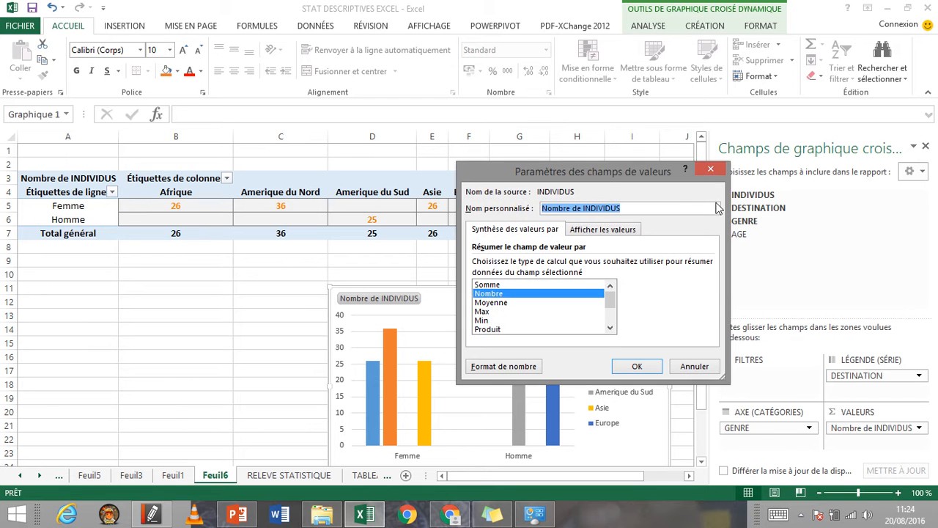
left_click(710, 169)
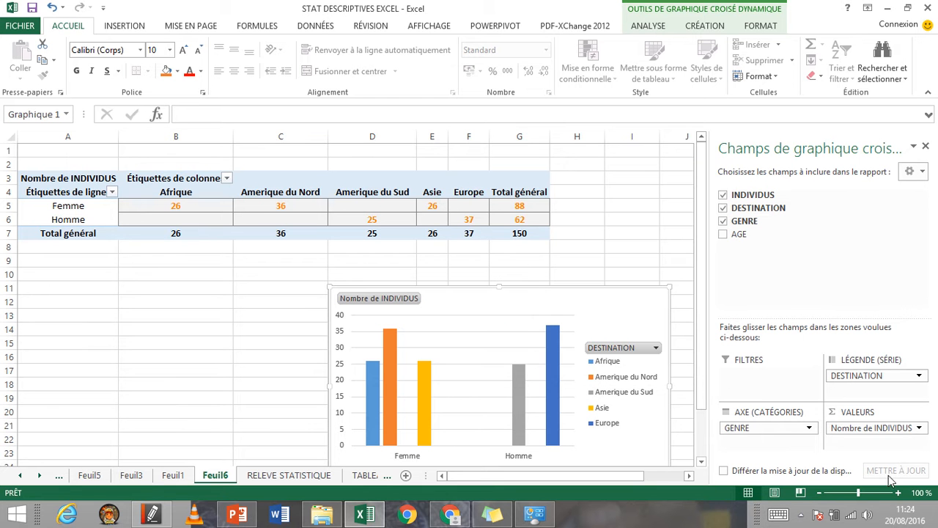
- Display the Nombre de INDIVIDUS values as % du total de la ligne in the pivot table and chart
left_click(919, 428)
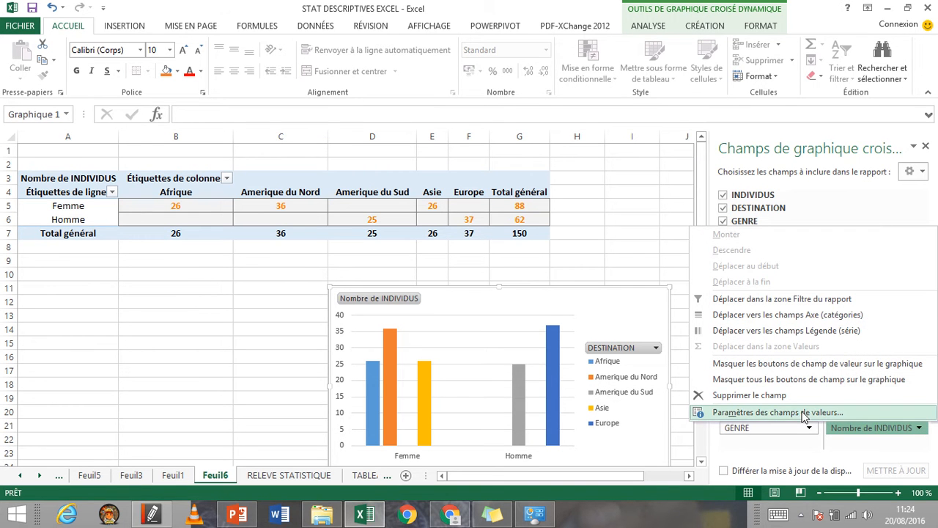
left_click(803, 414)
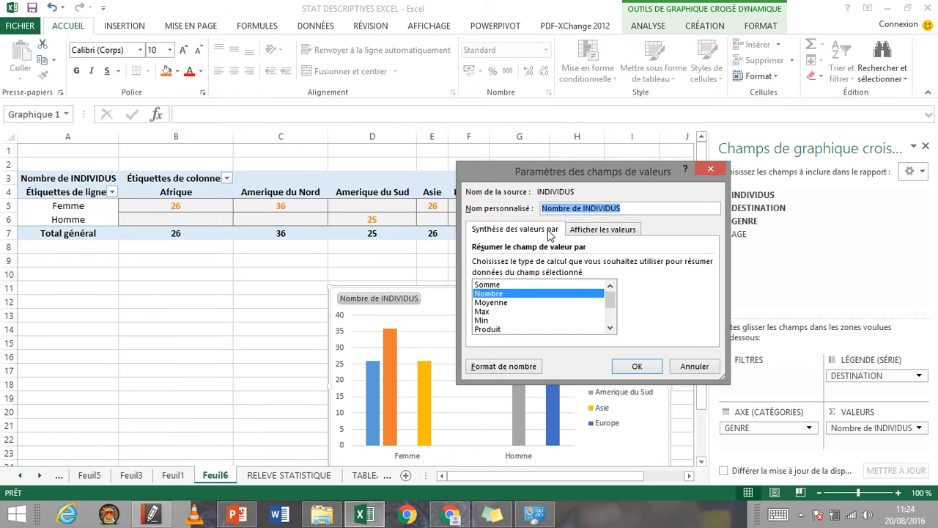
left_click(608, 230)
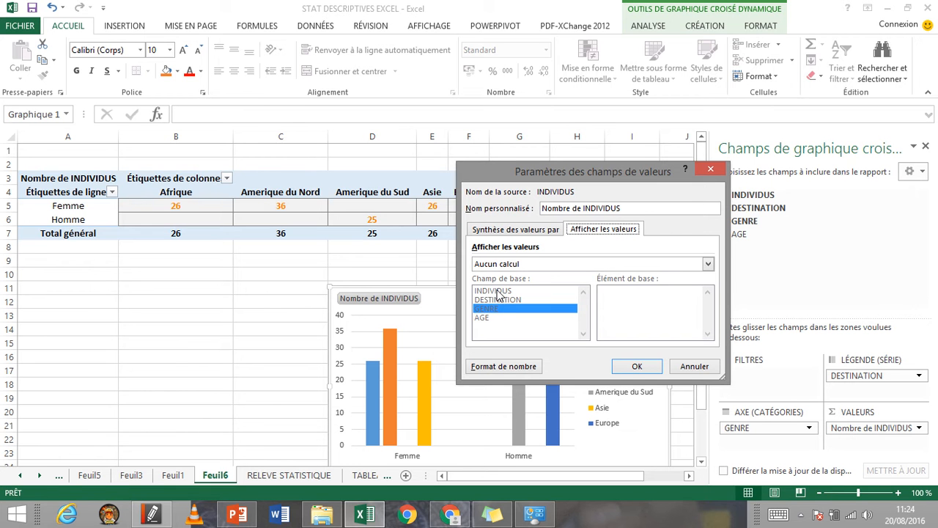
left_click(708, 265)
left_click(708, 265)
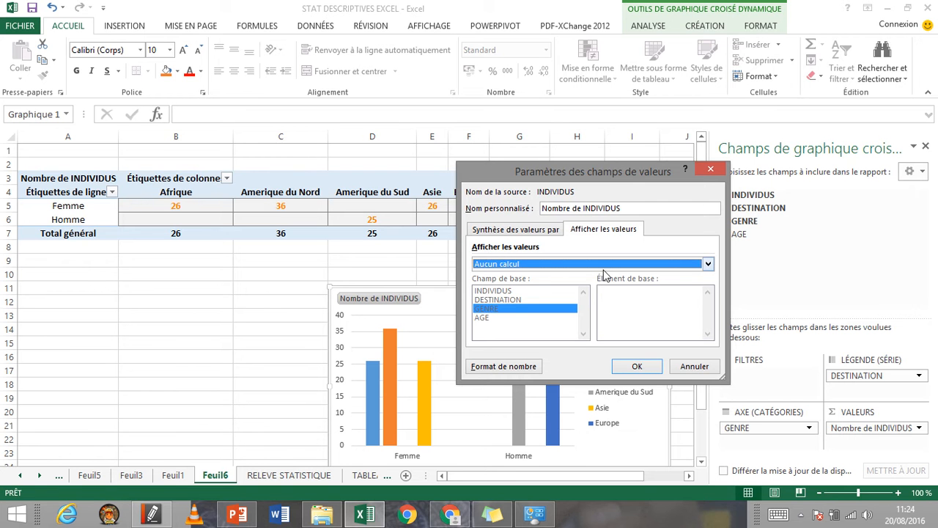
left_click(708, 265)
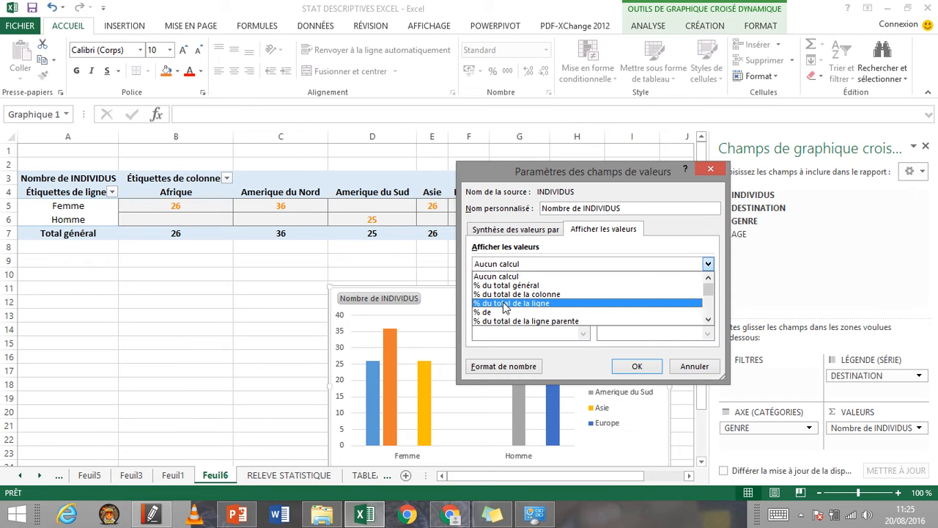
left_click(708, 320)
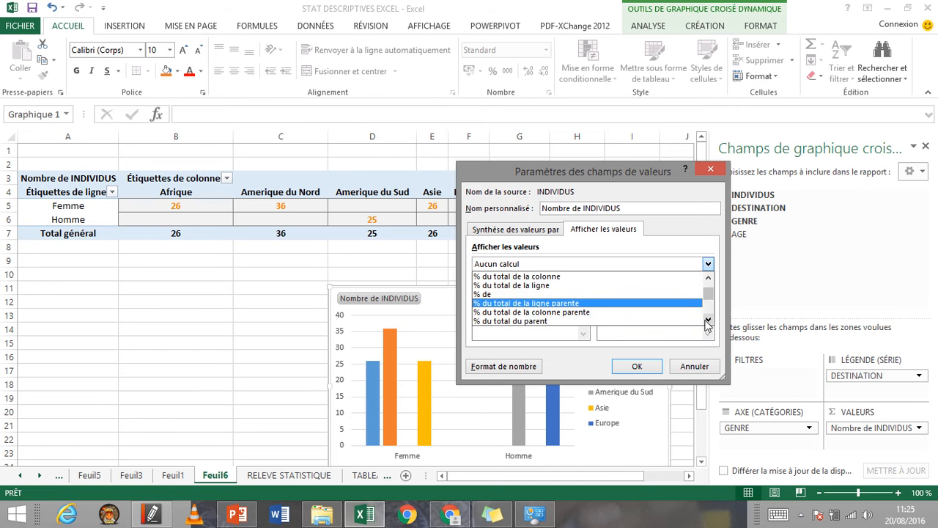
left_click(708, 321)
left_click(708, 321)
left_click(708, 321)
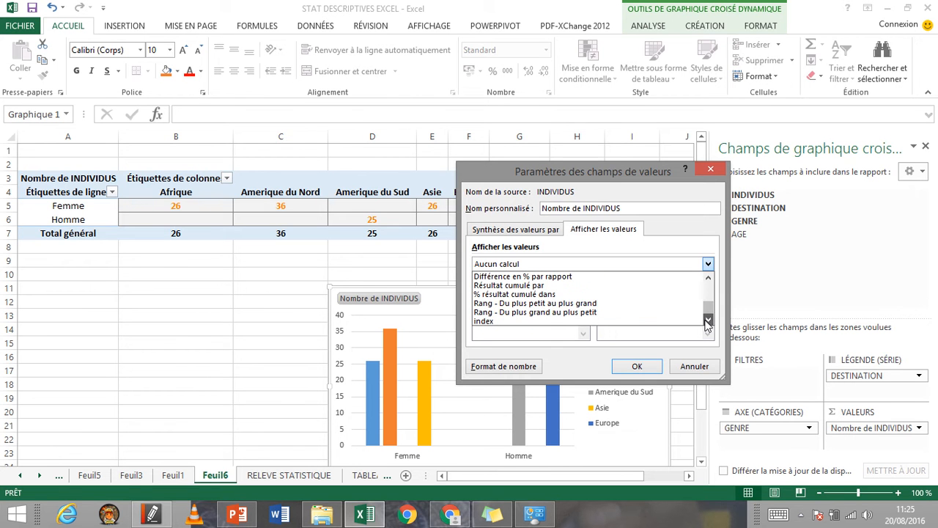
left_click(708, 321)
left_click(708, 279)
left_click(708, 279)
left_click(707, 279)
left_click(708, 278)
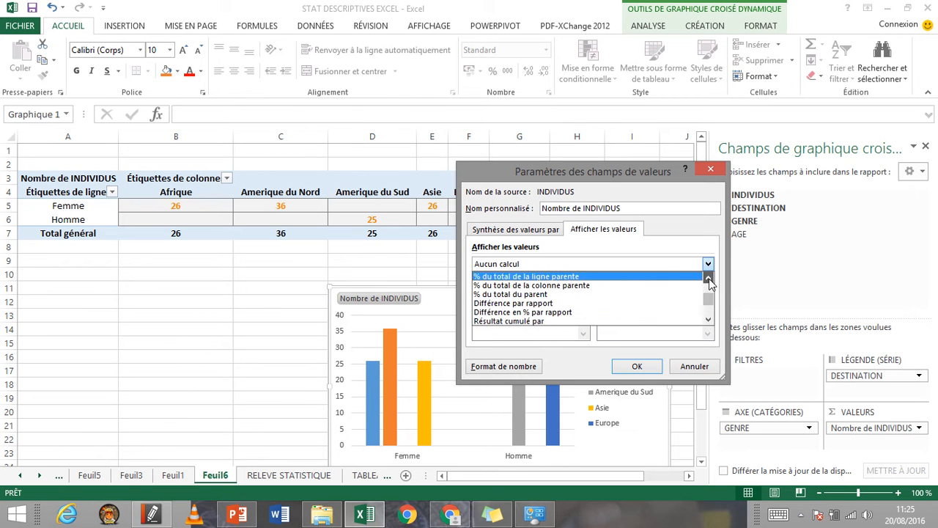
left_click(708, 278)
left_click(708, 279)
left_click(708, 278)
left_click(708, 278)
left_click(708, 278)
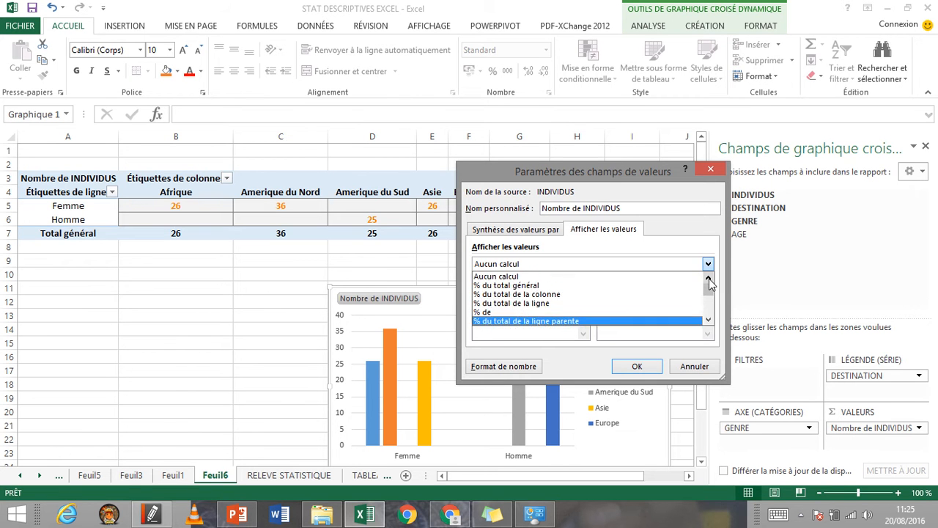
left_click(558, 303)
left_click(637, 365)
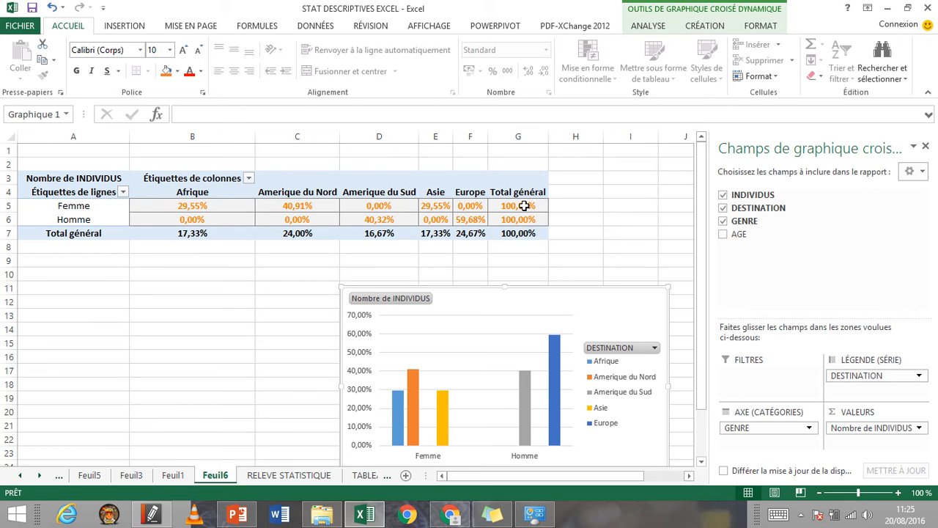
- Examine the Femme row percentages for each destination, from Afrique across to Europe
mouse_move(524, 206)
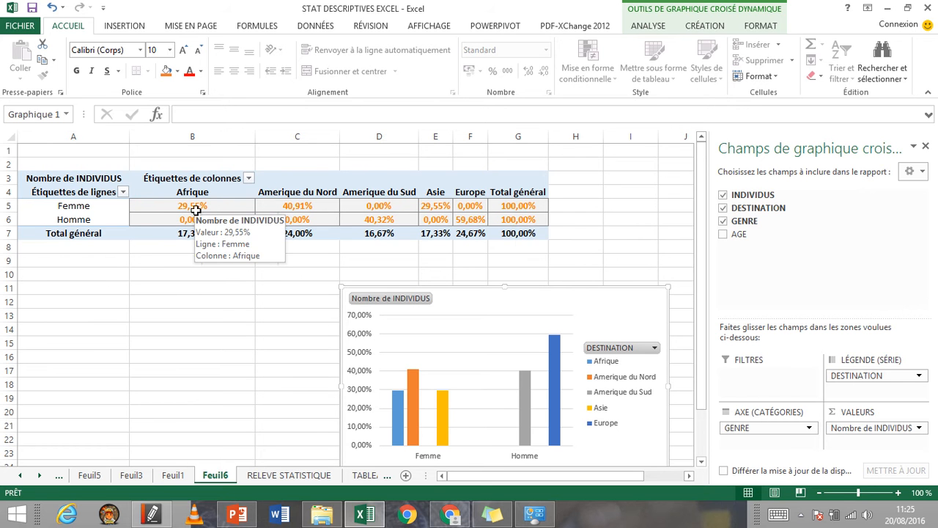
left_click(221, 209)
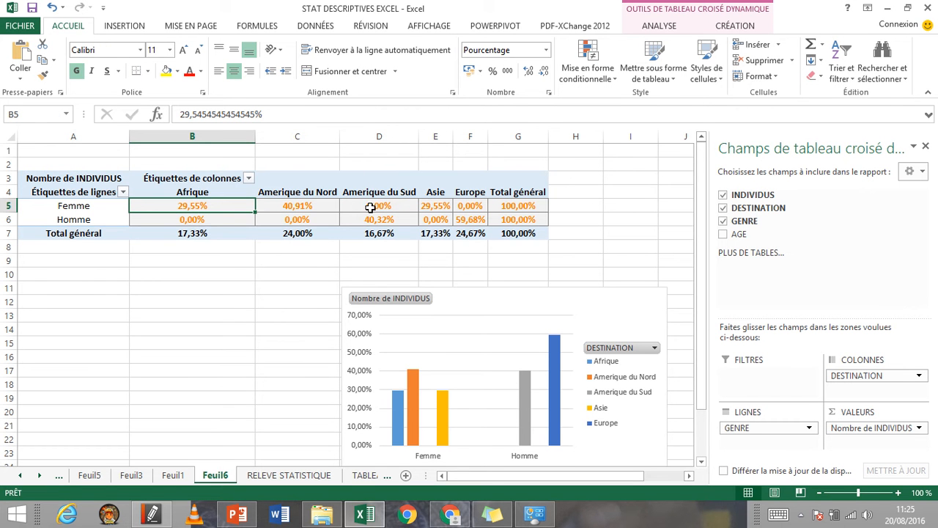
mouse_move(320, 208)
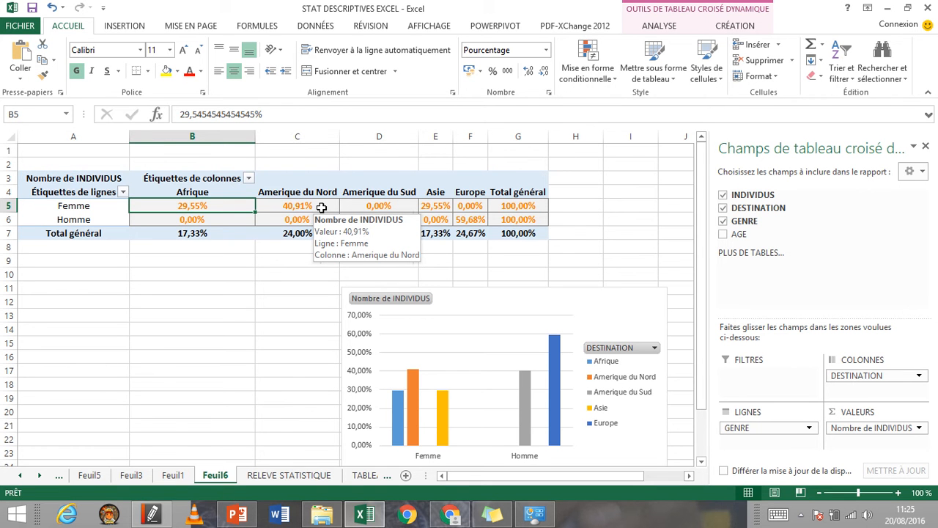
left_click(321, 208)
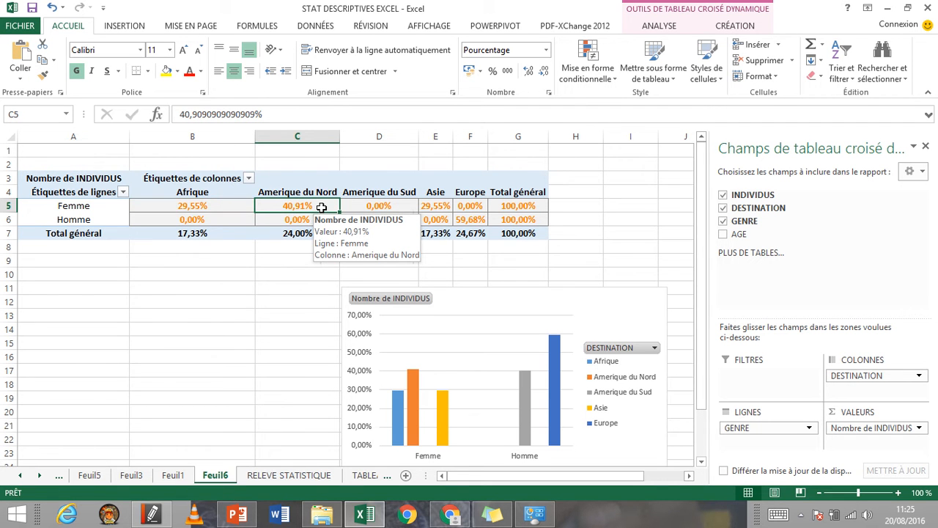
mouse_move(399, 205)
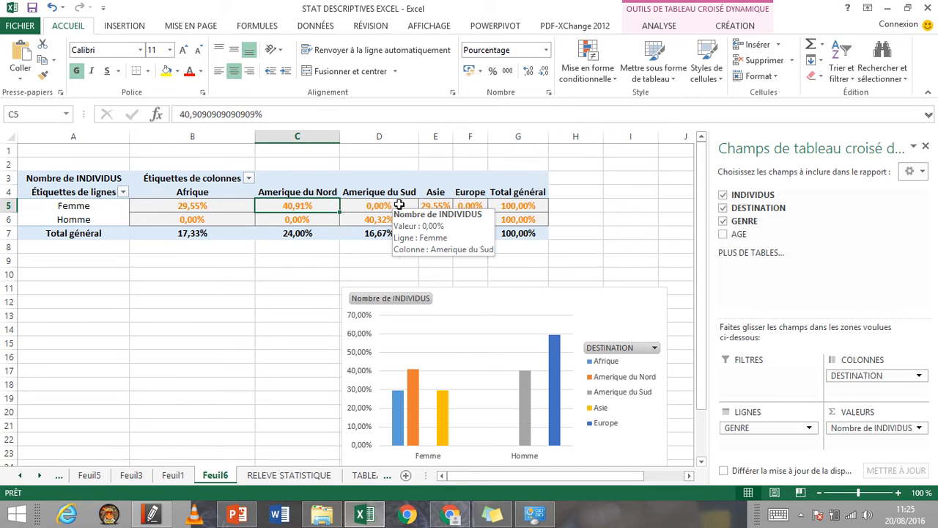
left_click(399, 204)
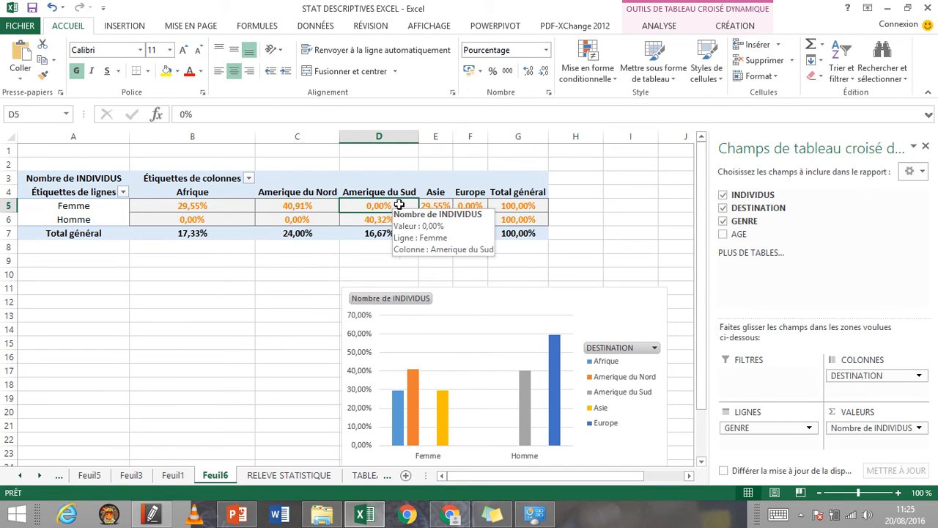
left_click(446, 209)
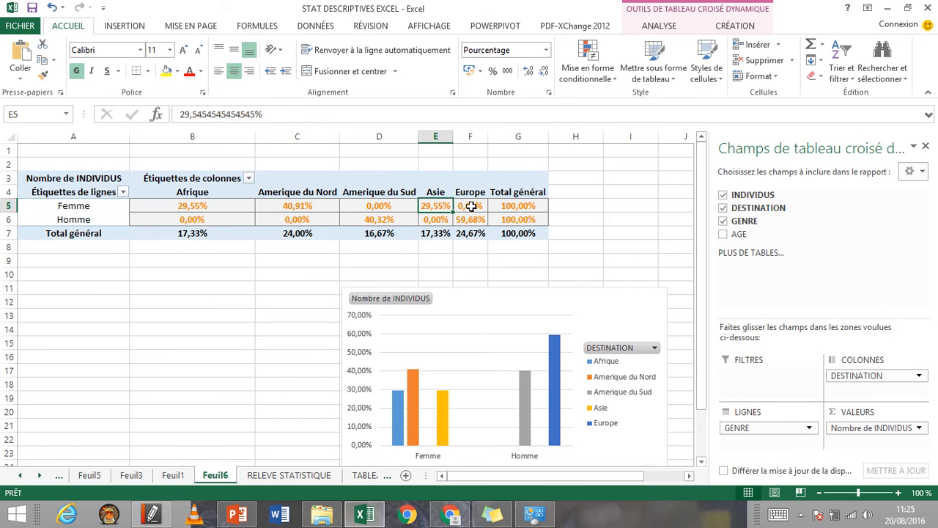
mouse_move(471, 207)
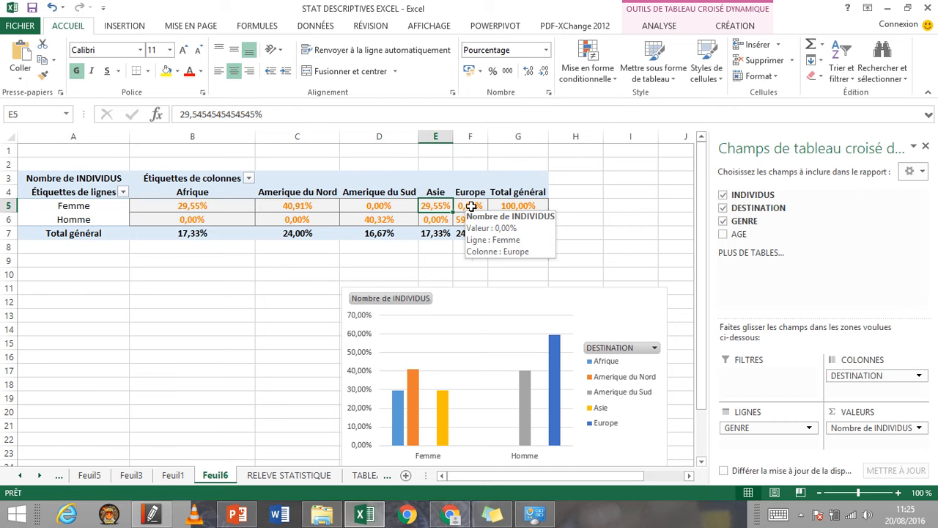
left_click(470, 207)
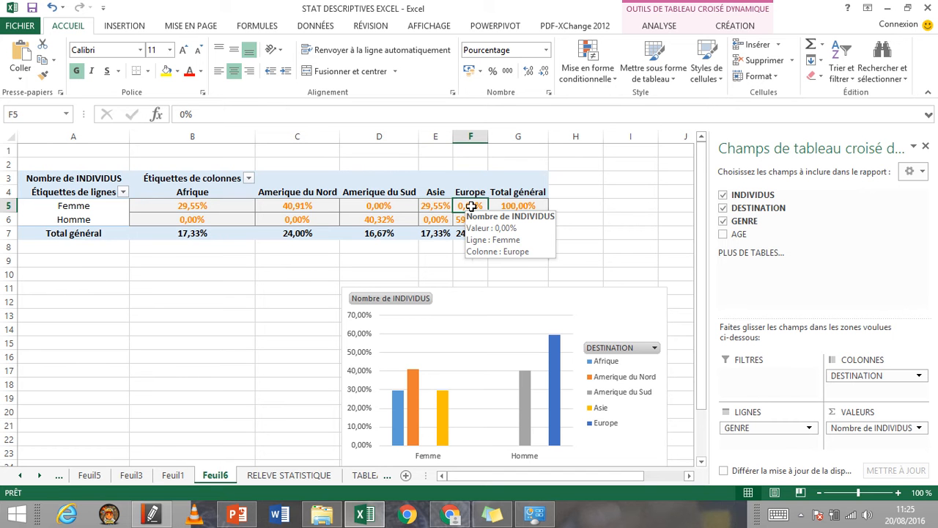
mouse_move(510, 213)
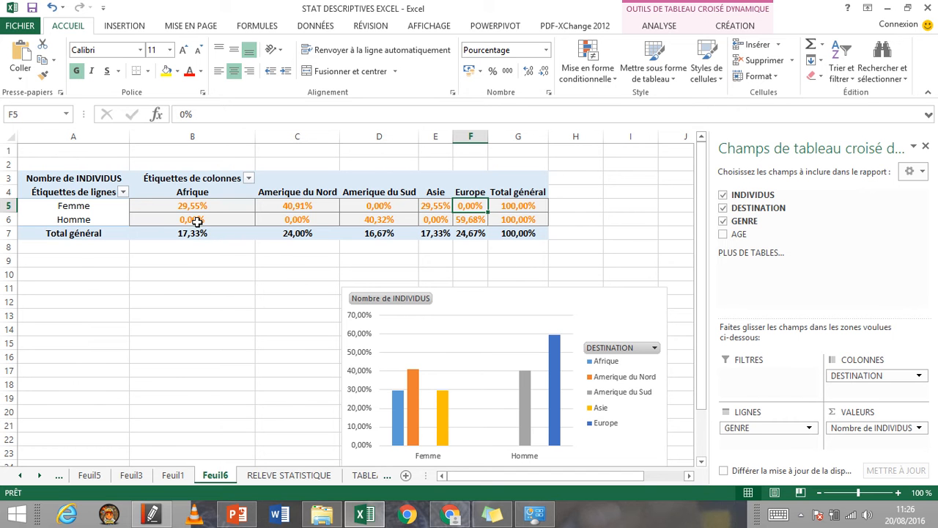
- Examine the Homme row percentages for Amerique du Sud, Asie and Europe
mouse_move(216, 222)
left_click(392, 221)
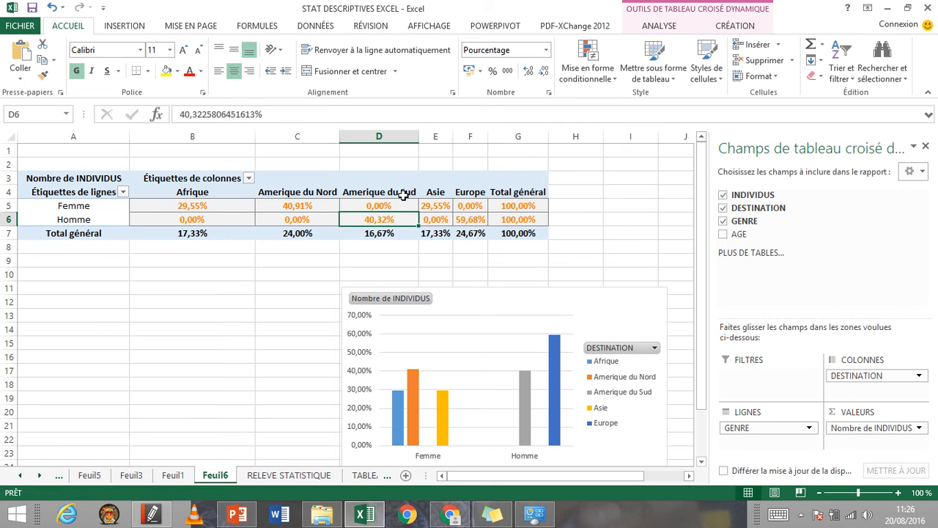
left_click(445, 219)
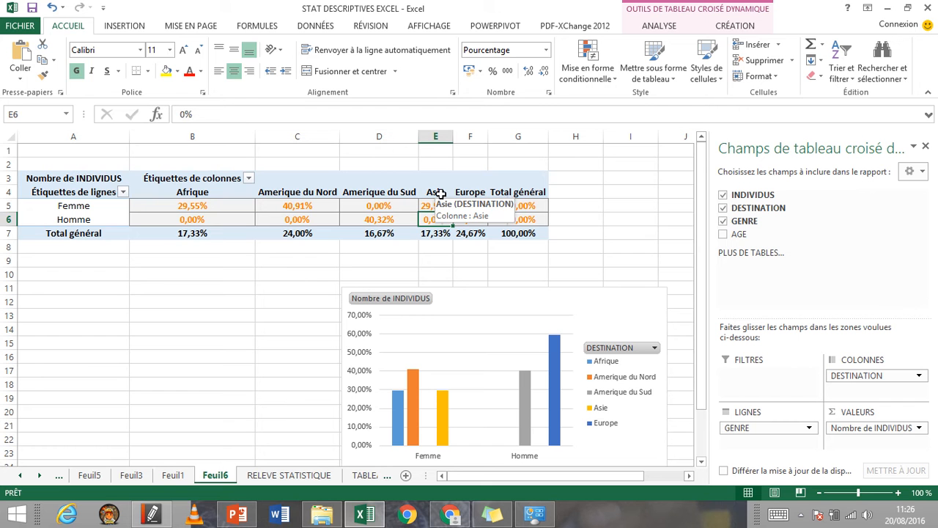
left_click(440, 193)
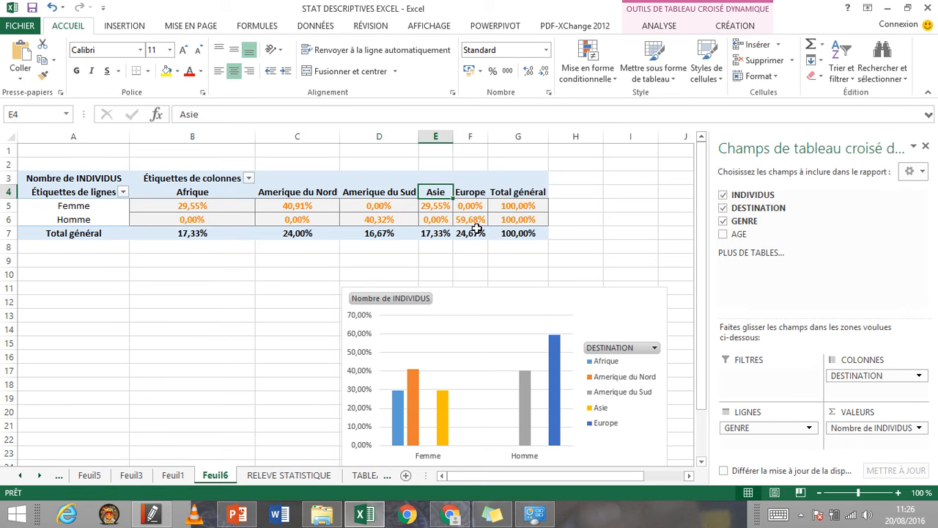
left_click(477, 219)
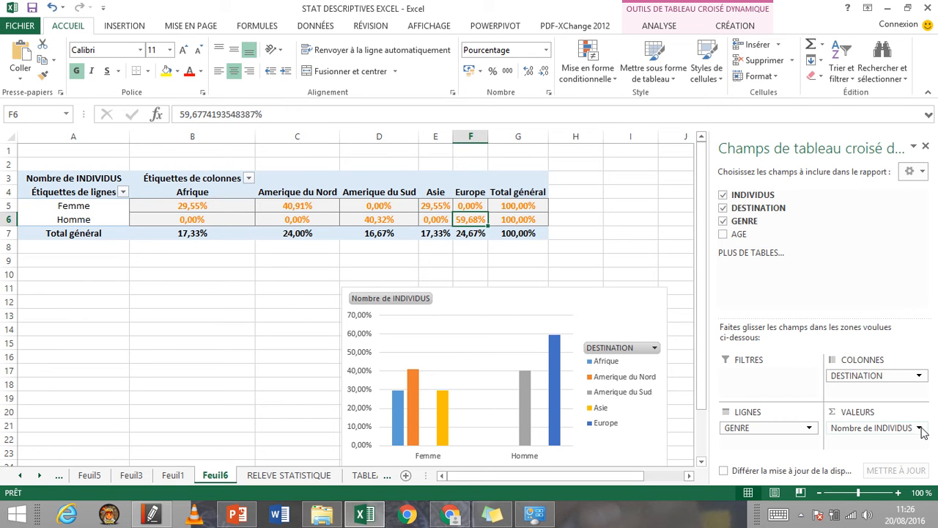
- Move the pivot chart up slightly and display the Nombre de INDIVIDUS values as % du total de la colonne
left_click_drag(649, 313, 648, 302)
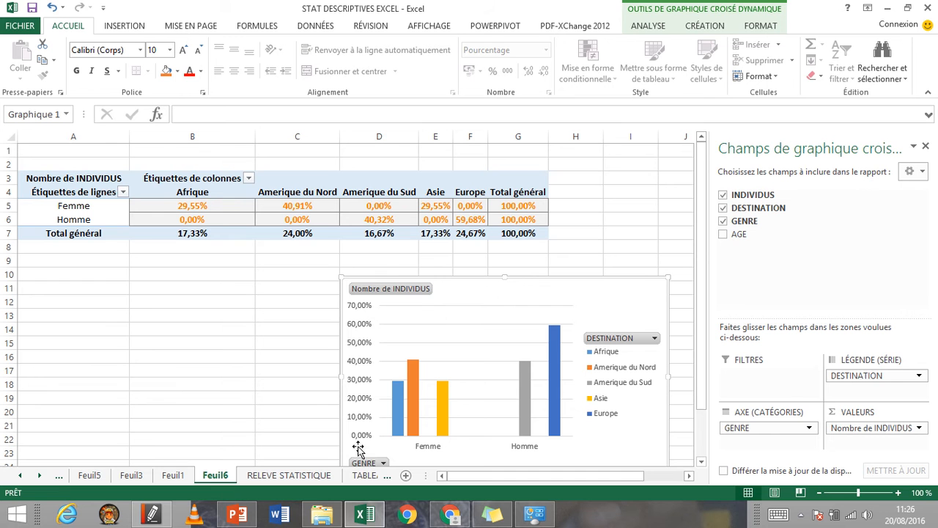
left_click(918, 429)
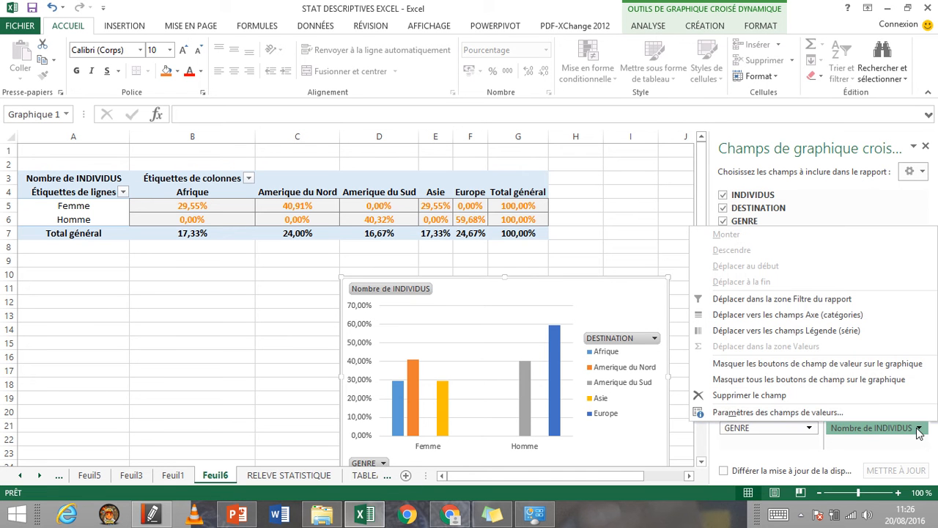
left_click(771, 413)
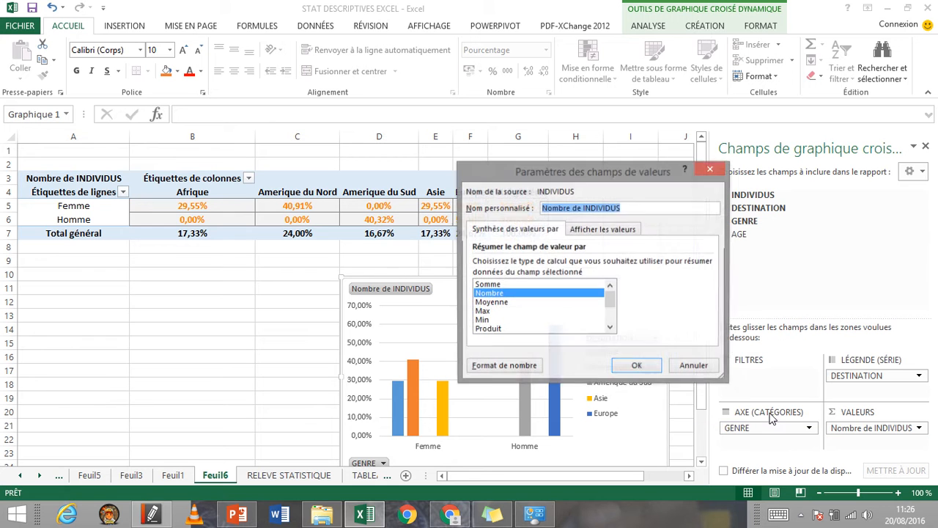
left_click(615, 230)
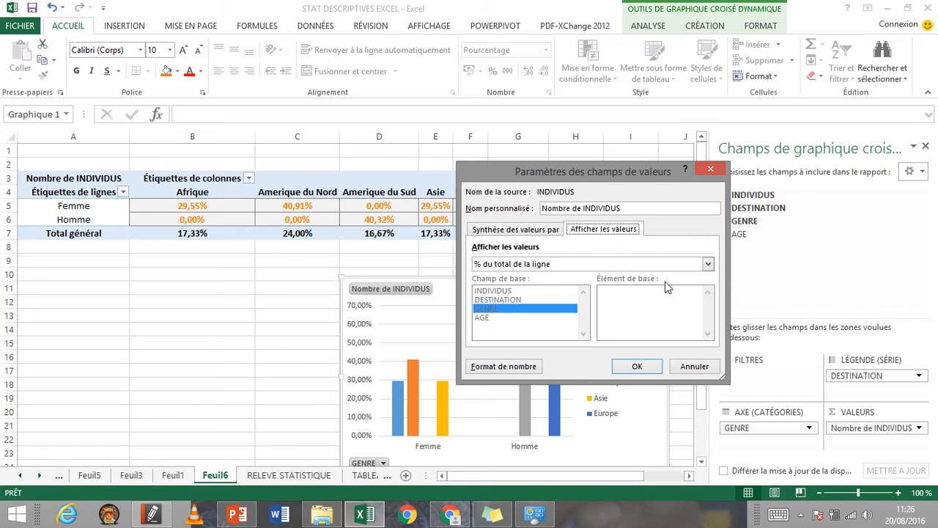
left_click(708, 264)
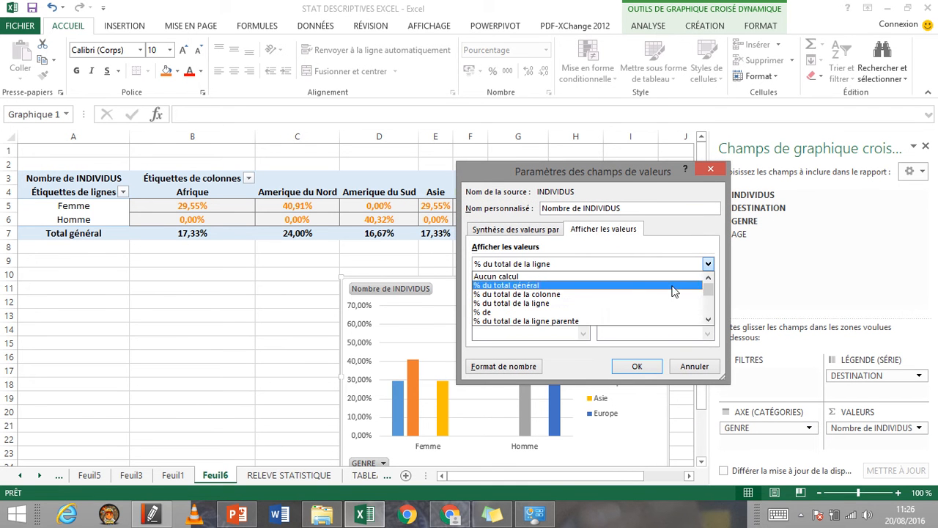
left_click(623, 294)
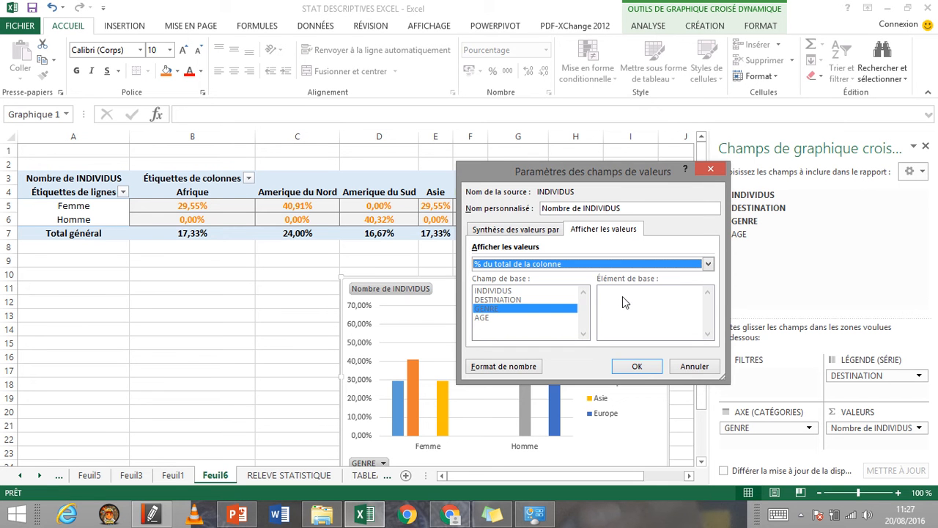
left_click(636, 366)
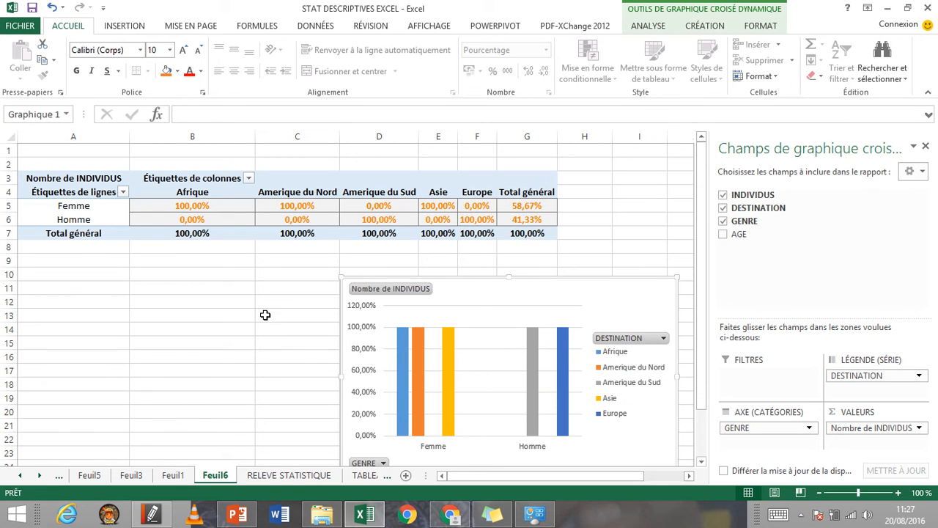
- Examine the Femme and Homme column percentages for each destination and the Femme share in the Total général column
mouse_move(226, 205)
left_click(219, 205)
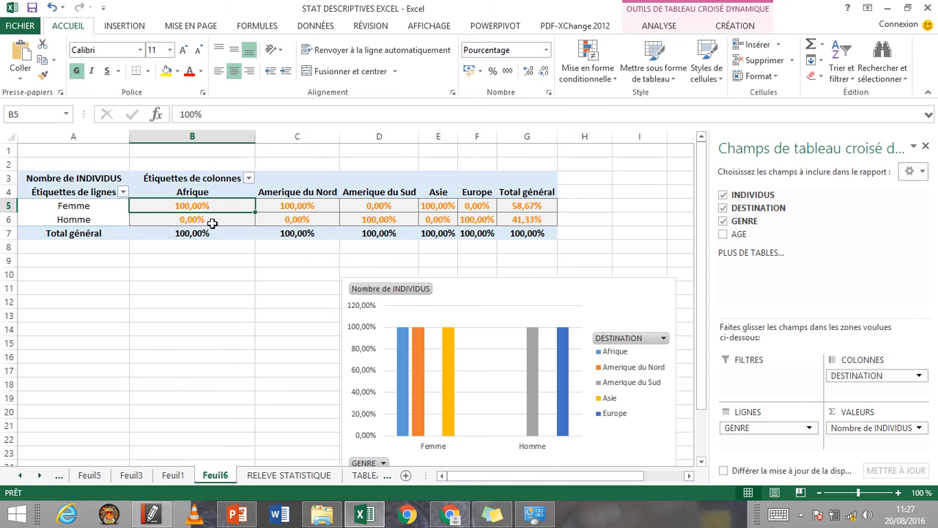
left_click(212, 223)
left_click(326, 206)
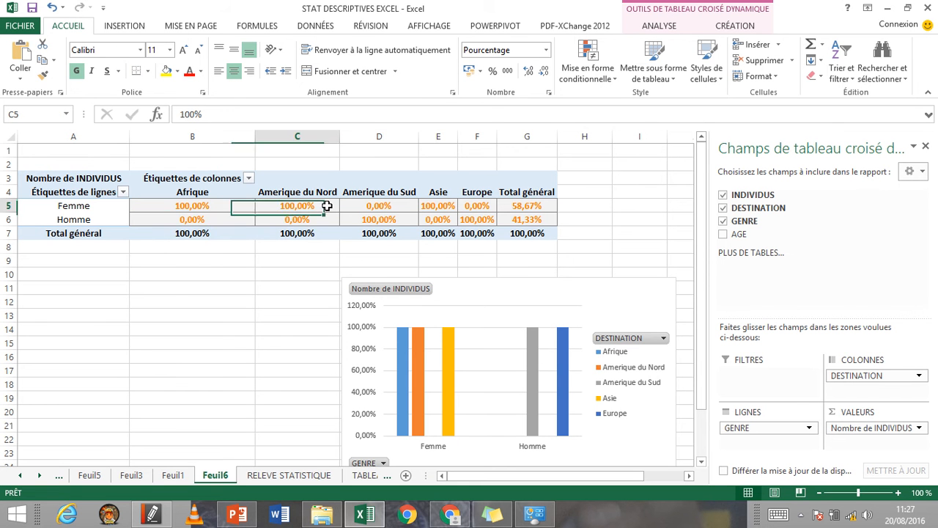
left_click(386, 211)
left_click(403, 221)
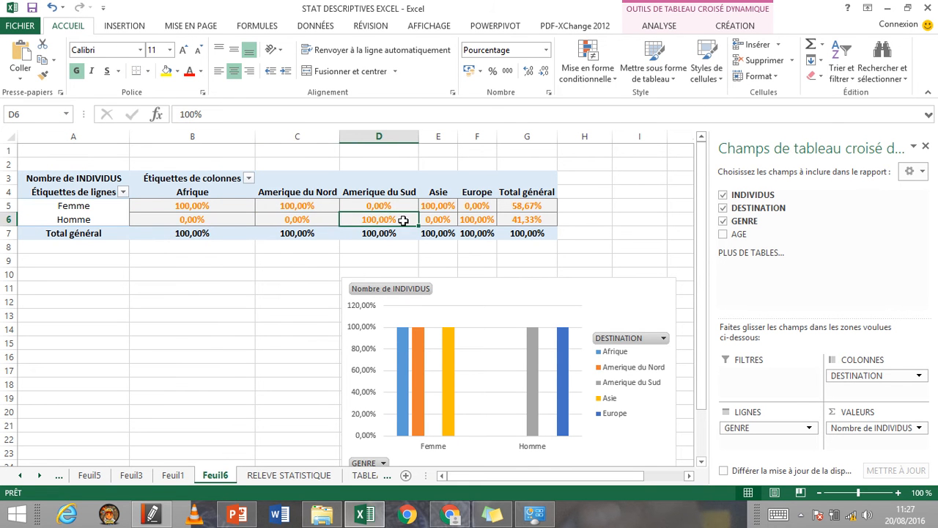
left_click(448, 219)
left_click(474, 208)
left_click(473, 218)
left_click(516, 207)
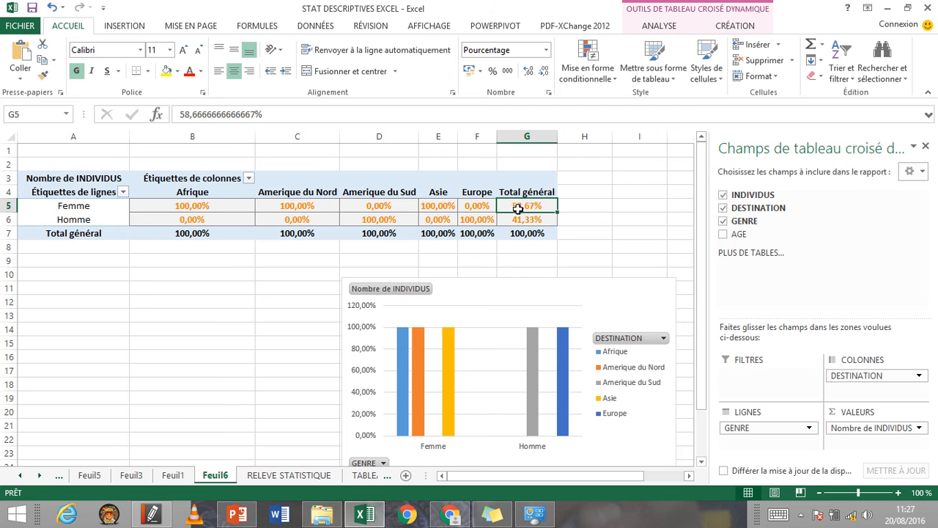
- Check the gender shares in the Total général column and display the Nombre de INDIVIDUS values with Aucun calcul
left_click(522, 218)
left_click(525, 207)
left_click(919, 428)
left_click(879, 410)
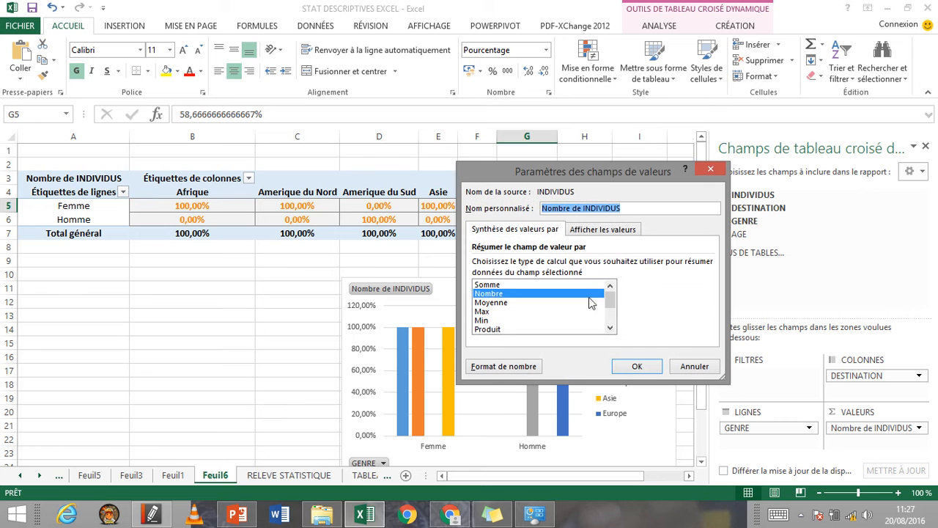
left_click(608, 229)
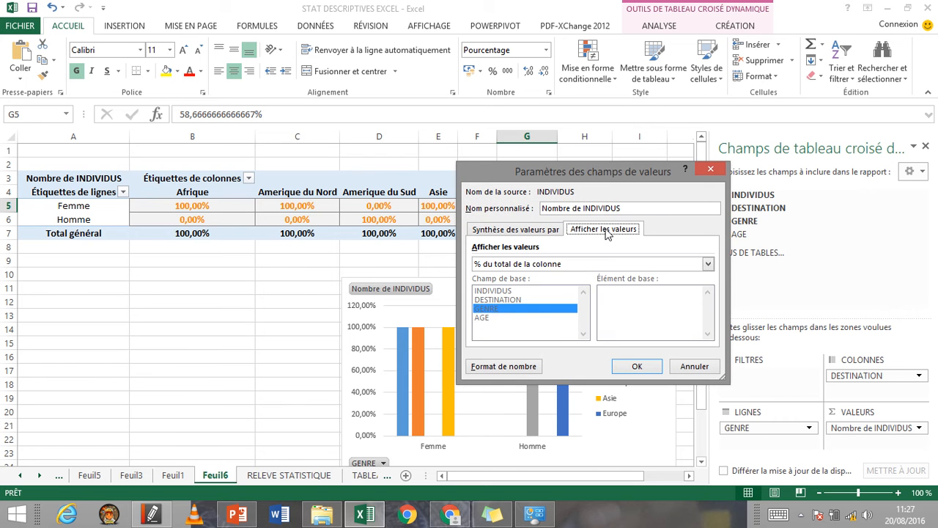
left_click(701, 266)
left_click(595, 277)
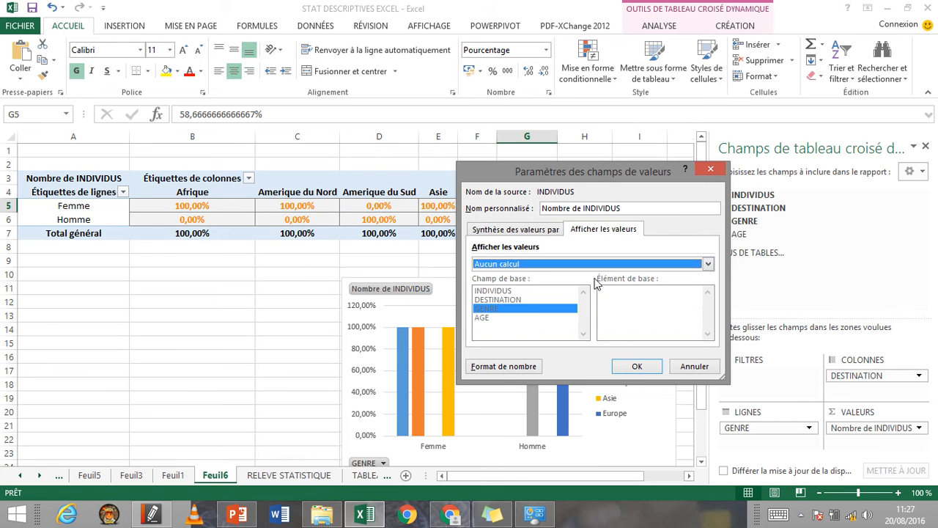
left_click(635, 366)
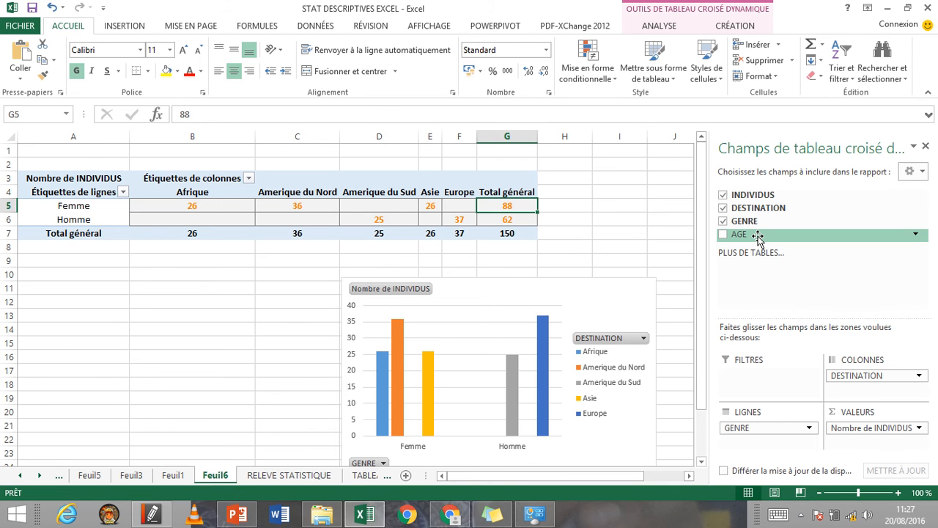
- Add AGE as a report filter, restrict the pivot table to age 18, and check the Femme count for Afrique
left_click_drag(759, 238, 759, 375)
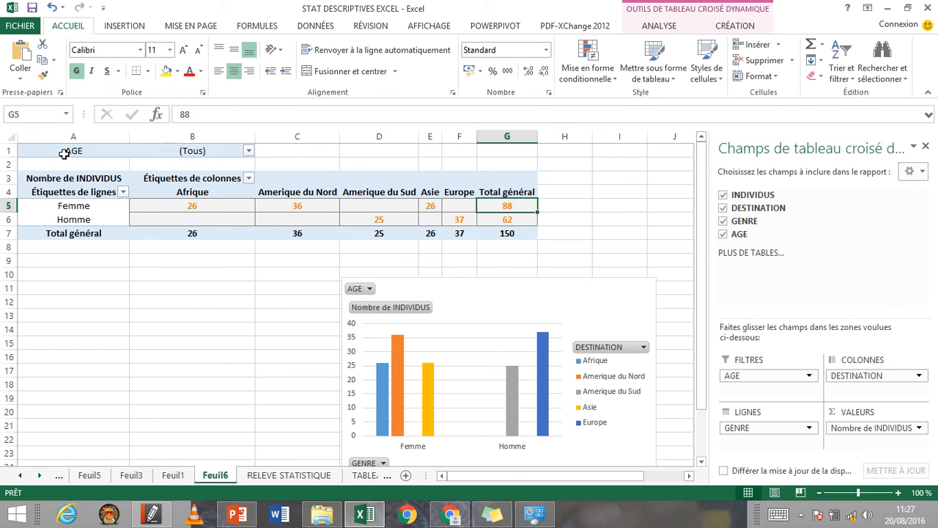
left_click(250, 152)
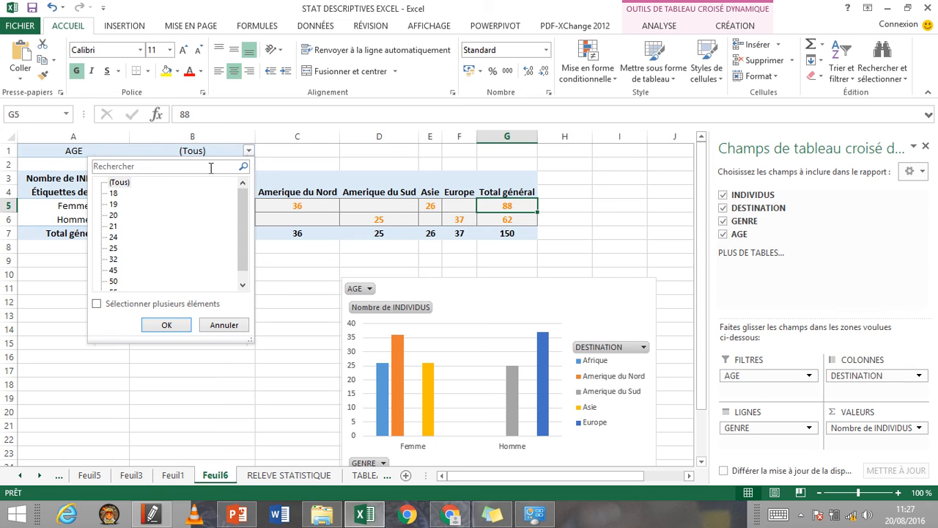
left_click(113, 193)
left_click(166, 325)
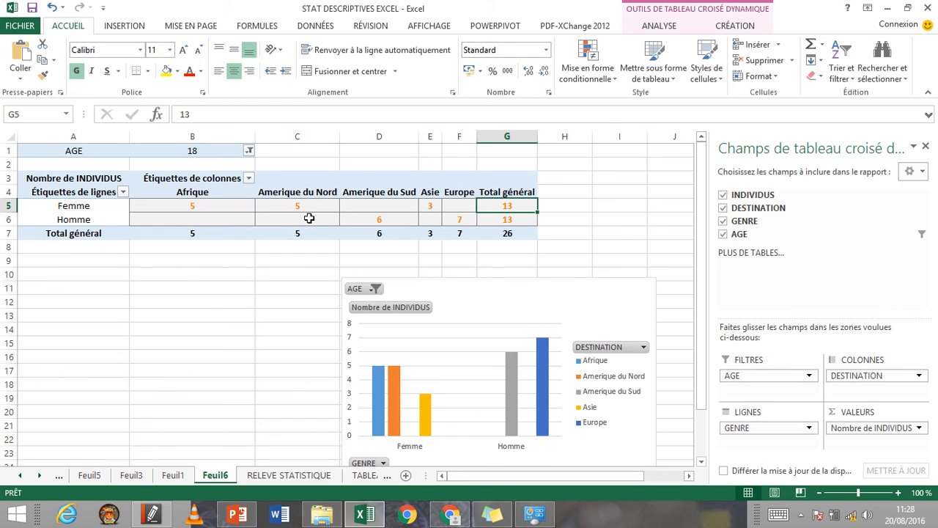
left_click(209, 206)
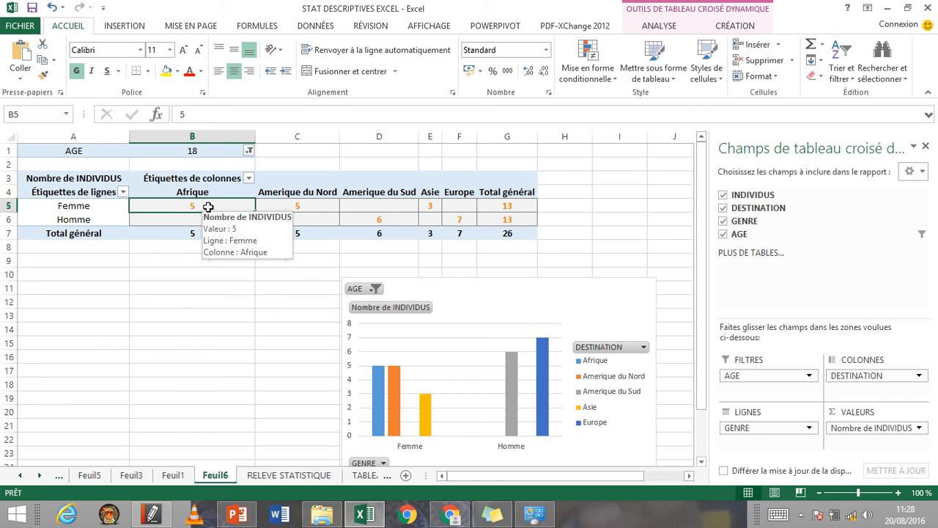
- Filter the pivot table and chart by AGE 24, followed by AGE 50
left_click(249, 151)
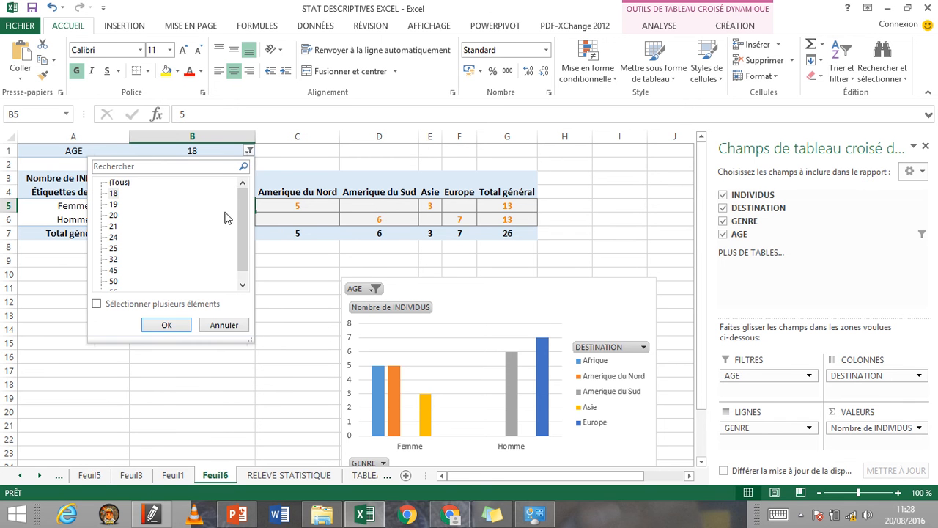
left_click(114, 239)
left_click(167, 326)
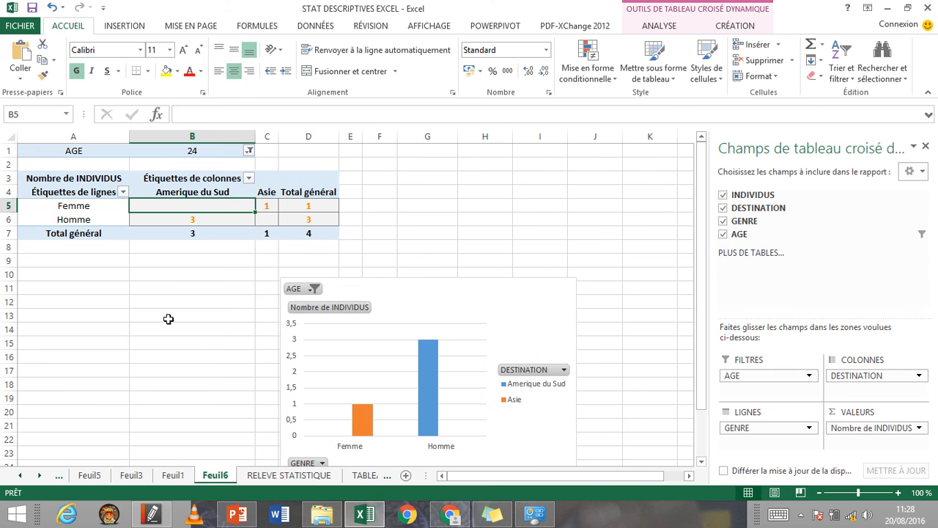
left_click(253, 152)
left_click(114, 281)
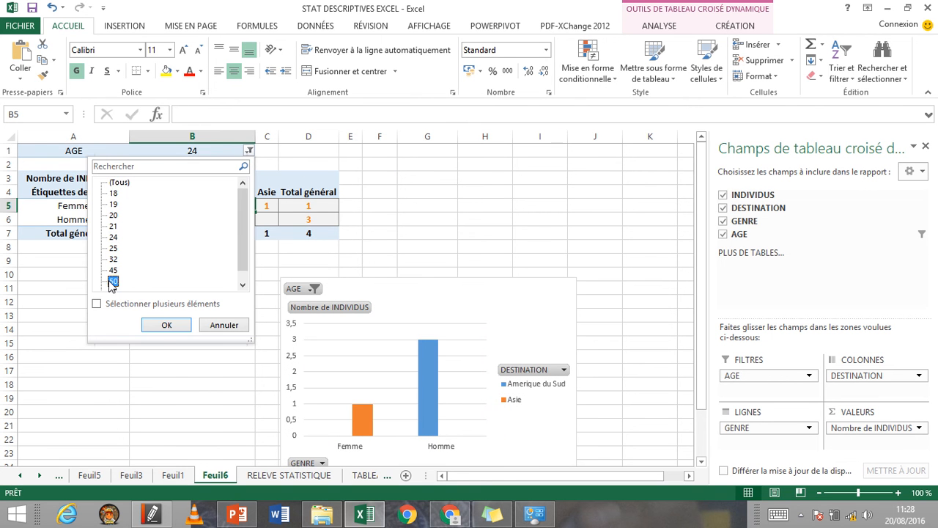
left_click(166, 325)
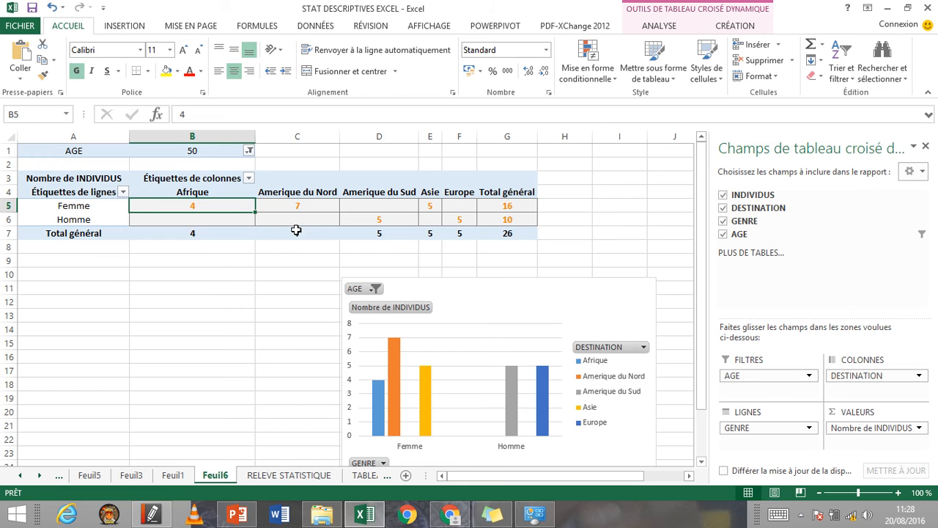
- Filter the pivot table and chart by AGE 55, followed by AGE 20
left_click(250, 151)
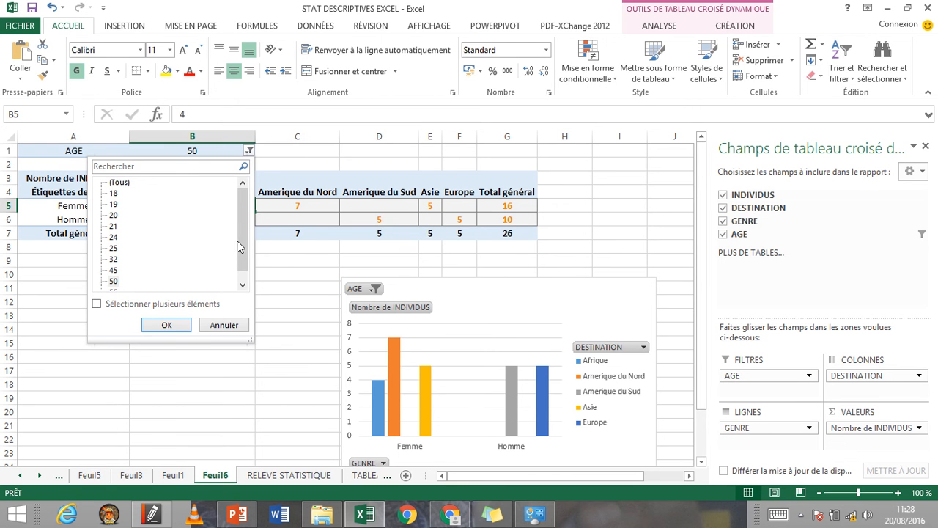
scroll(237, 241, "down", 1)
left_click(119, 282)
left_click(168, 327)
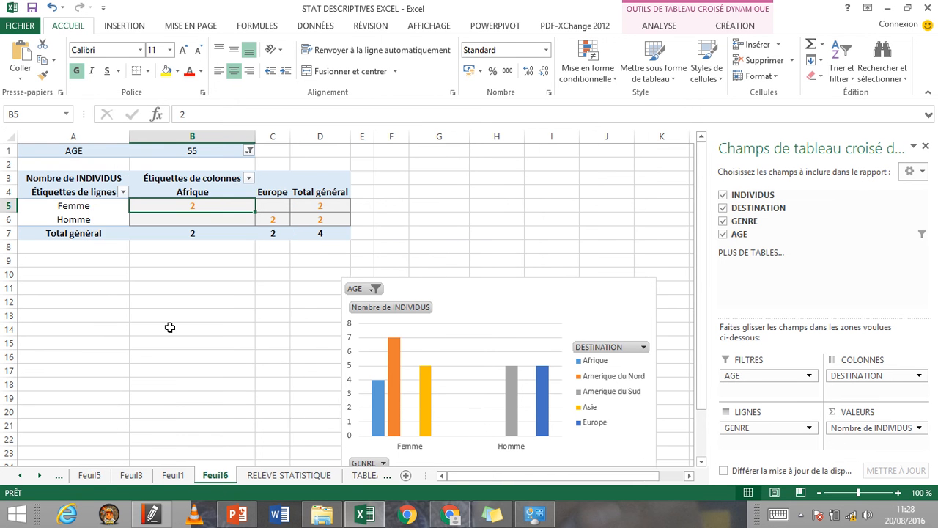
left_click(250, 151)
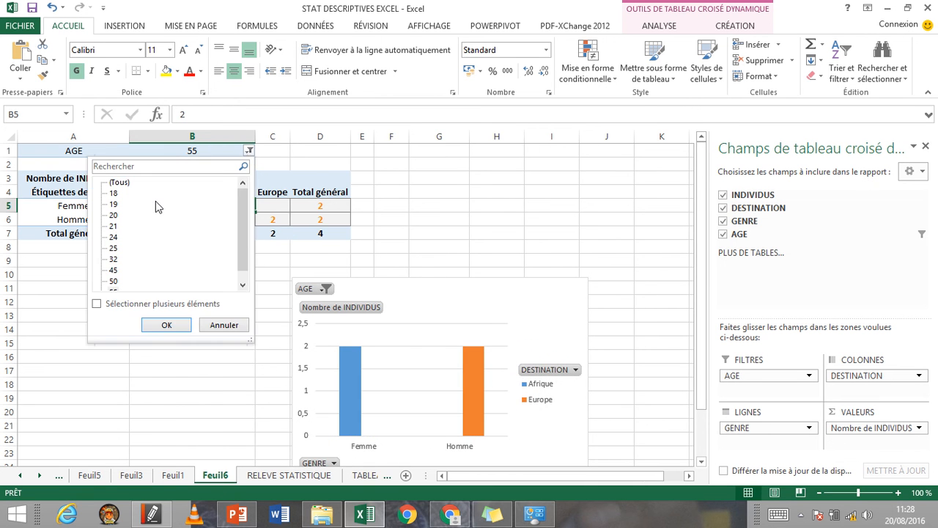
left_click(113, 215)
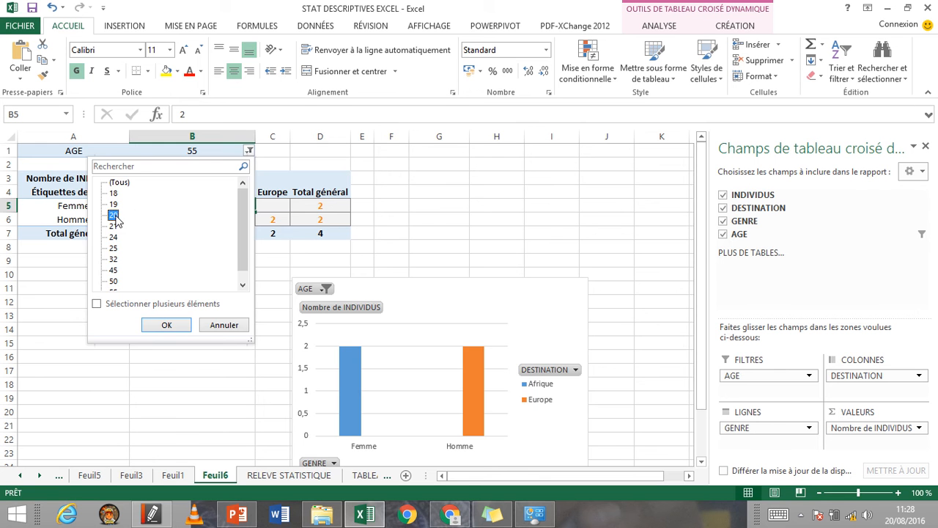
left_click(183, 328)
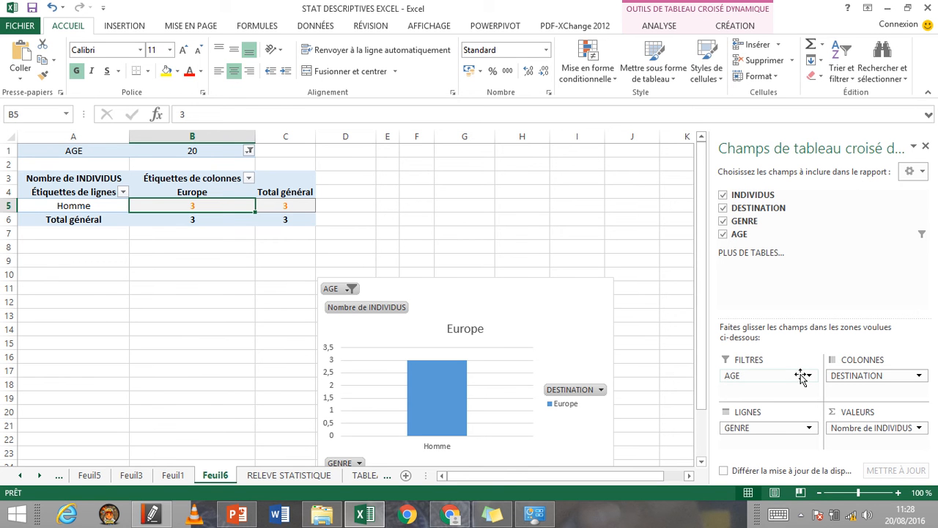
- Reset the AGE report filter to (Tous) to include every age
left_click(249, 150)
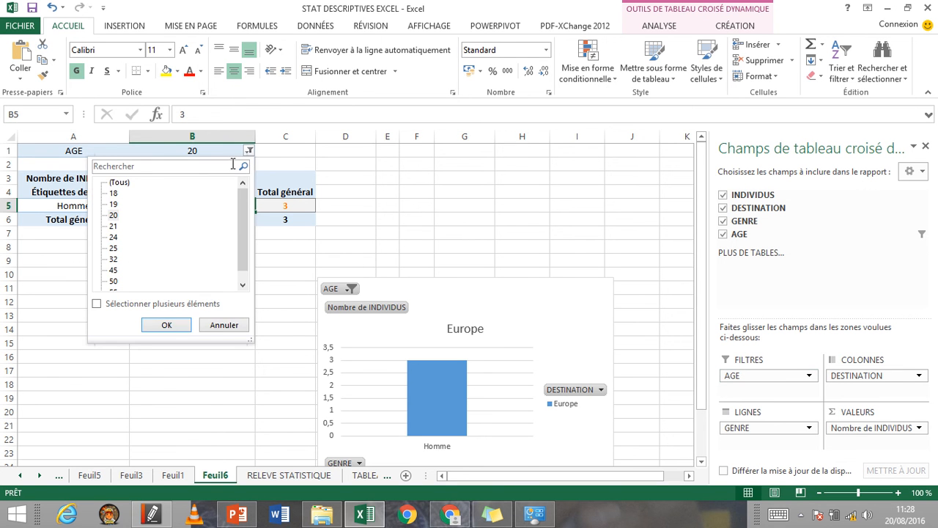
left_click(123, 184)
left_click(112, 186)
left_click(167, 324)
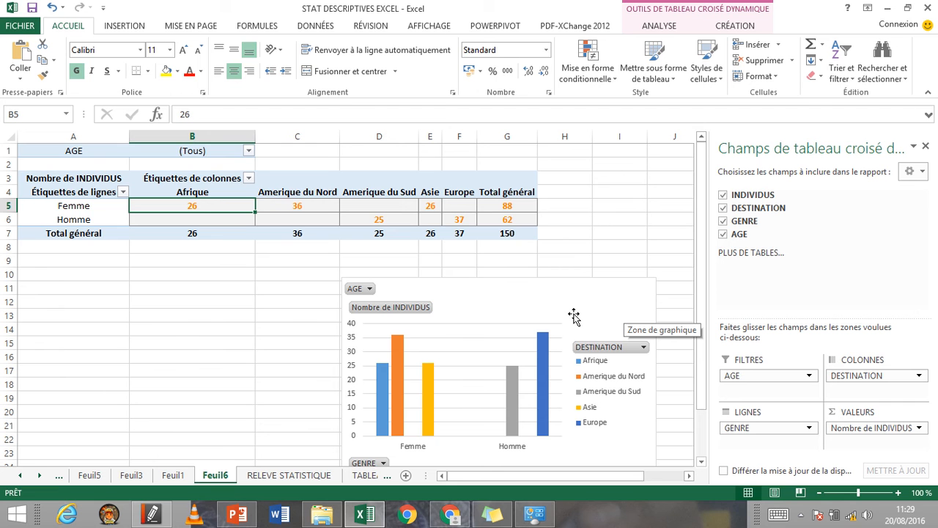
mouse_move(389, 6)
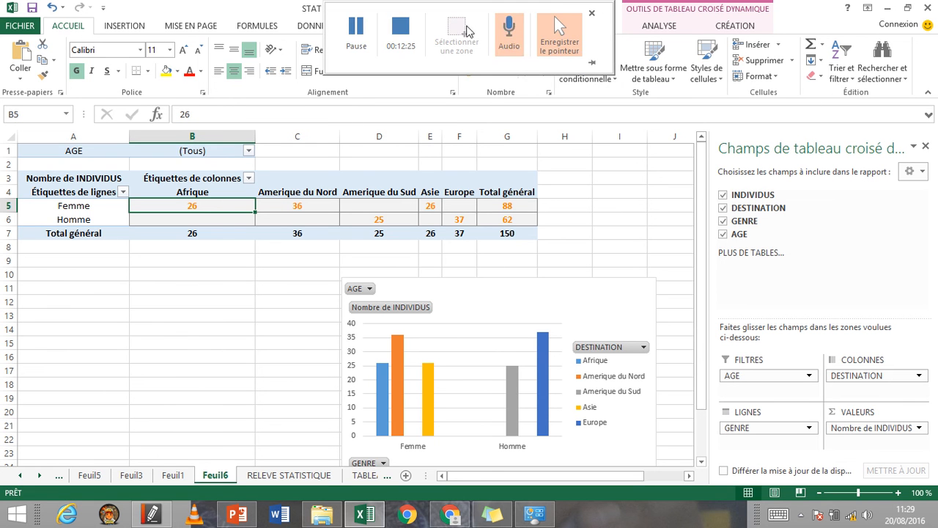